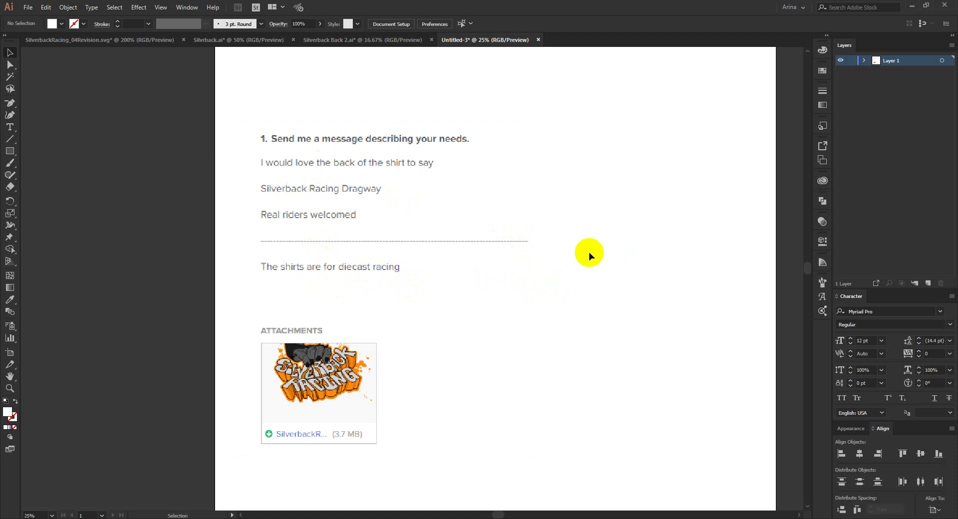
click(623, 257)
drag(223, 97, 642, 481)
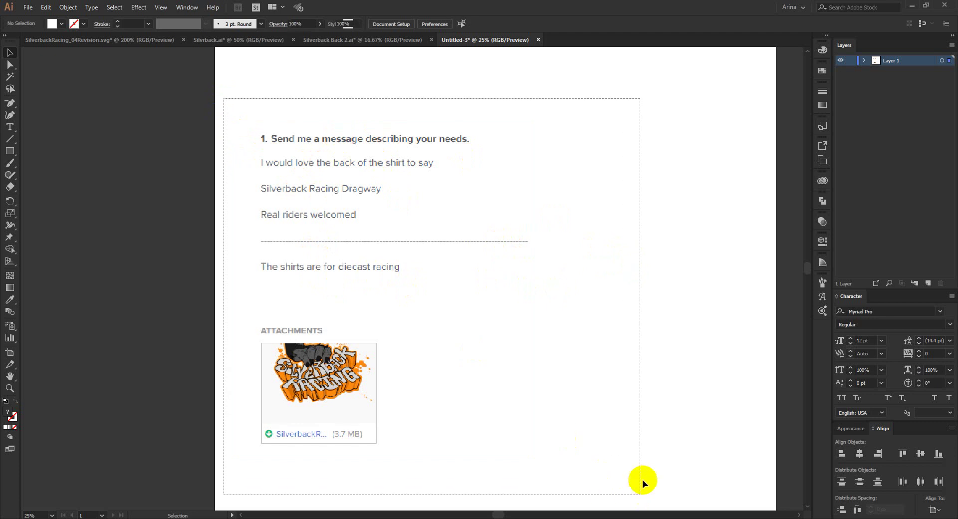
click(627, 418)
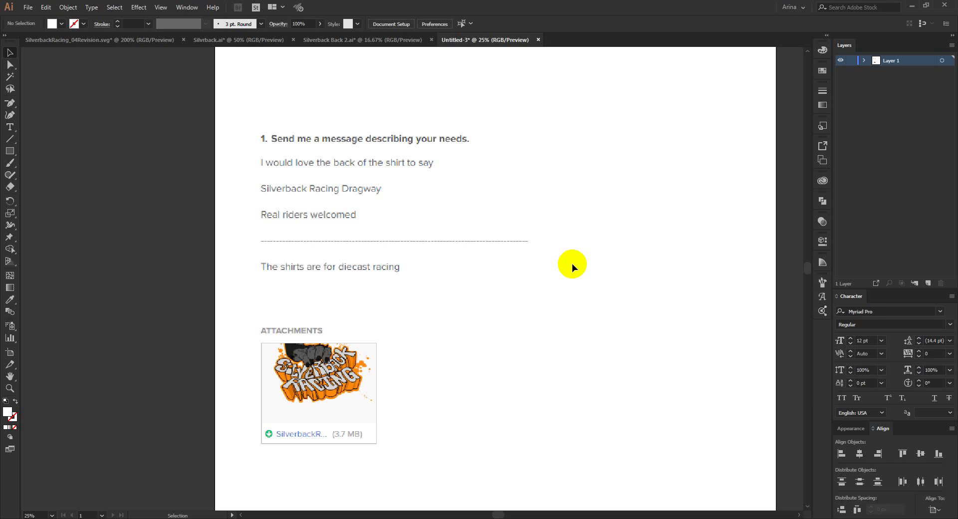
scroll(572, 267, right, 1)
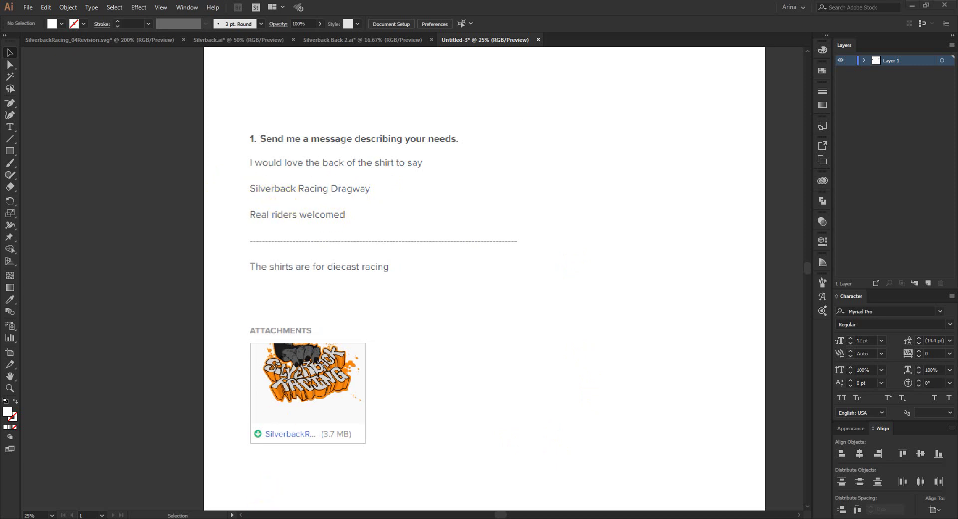
- Switch to the web browser and search Google Images for "silverback" in a new tab
click(260, 518)
click(608, 7)
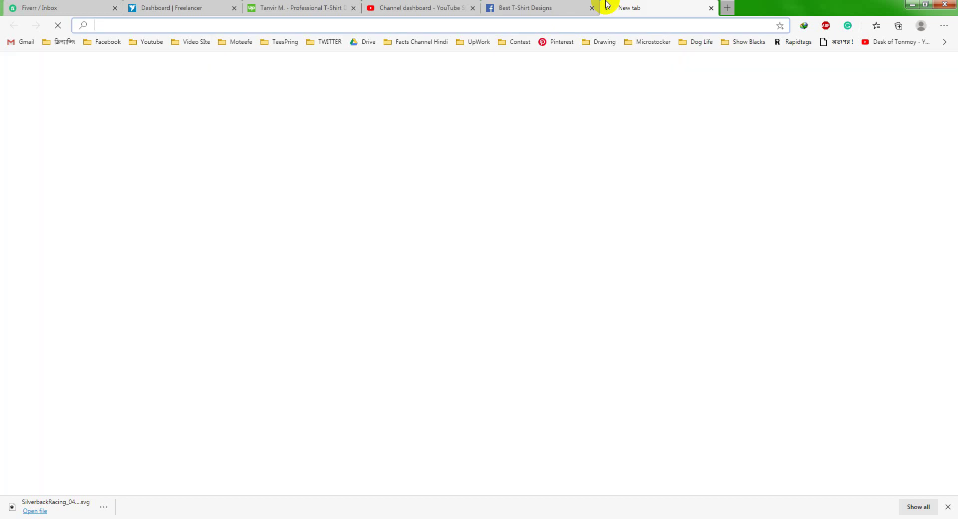
text(silverback)
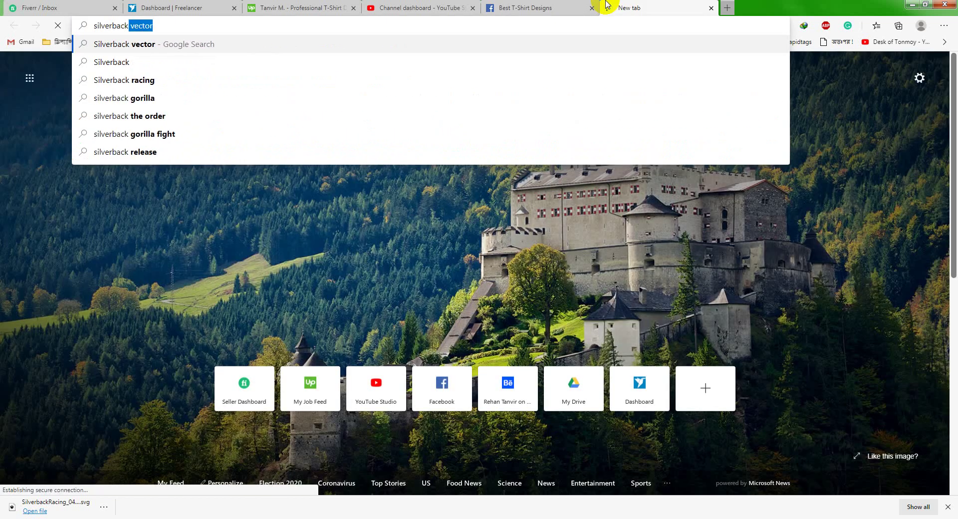
key(BackSpace)
key(Return)
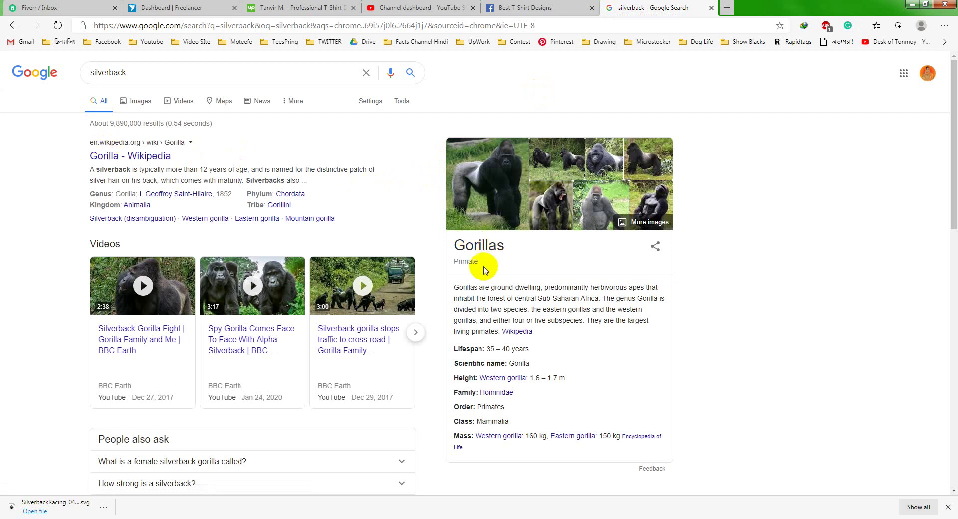
click(134, 101)
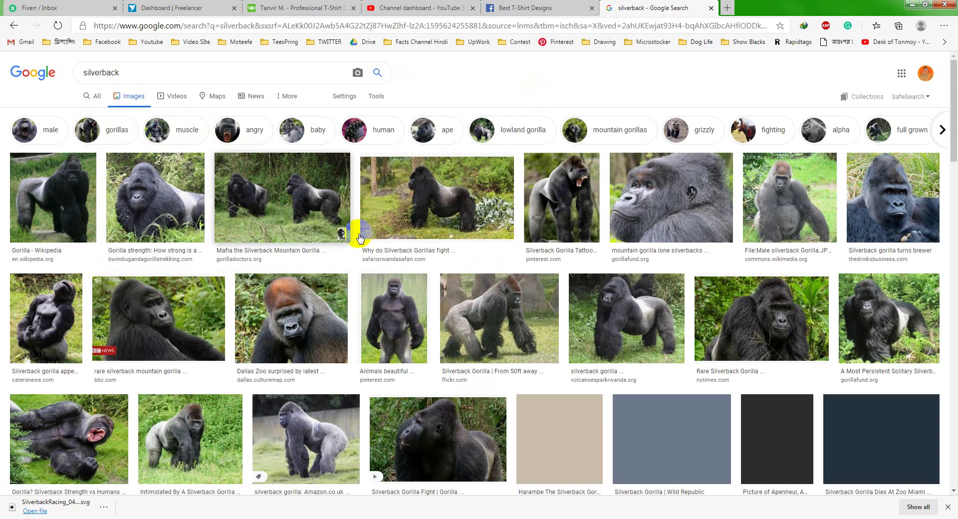
- Preview the Pinterest photo of the standing silverback with bared teeth and check it against the client brief in Illustrator
click(553, 235)
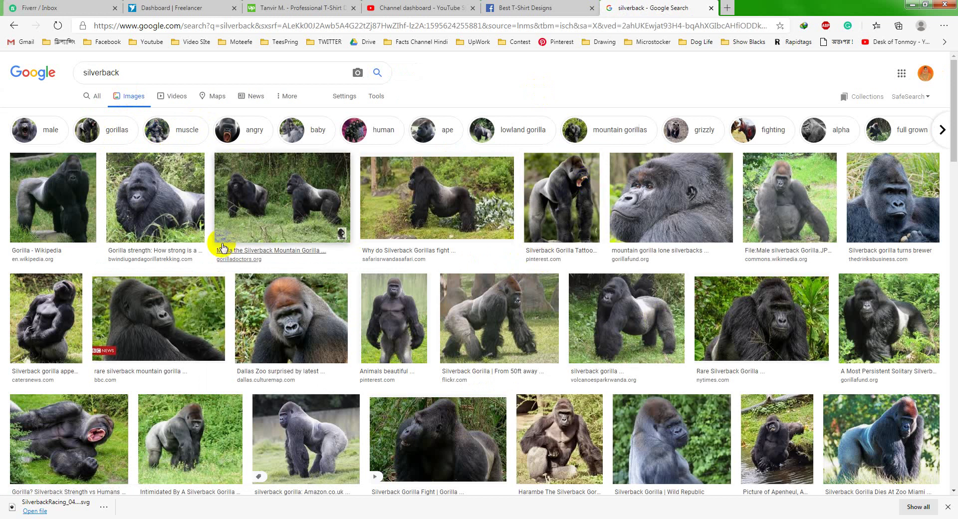
click(558, 181)
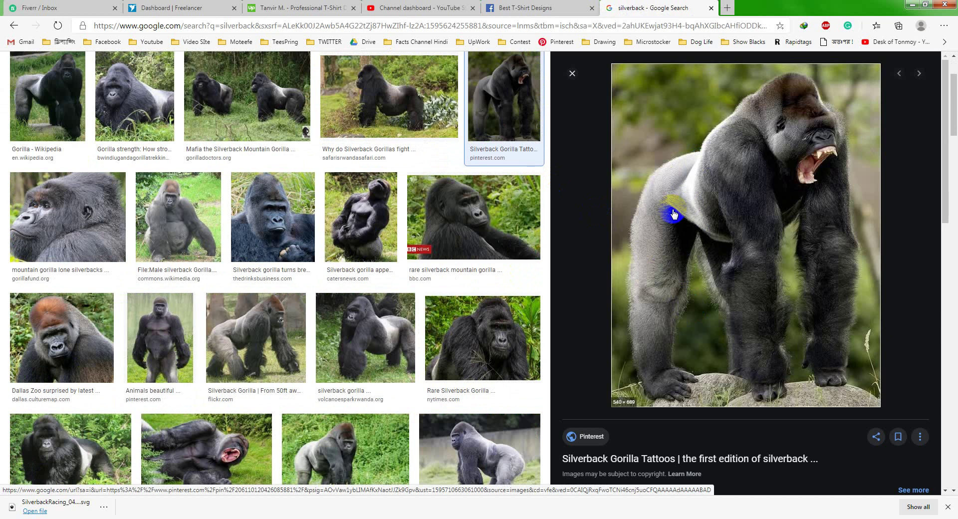
click(104, 508)
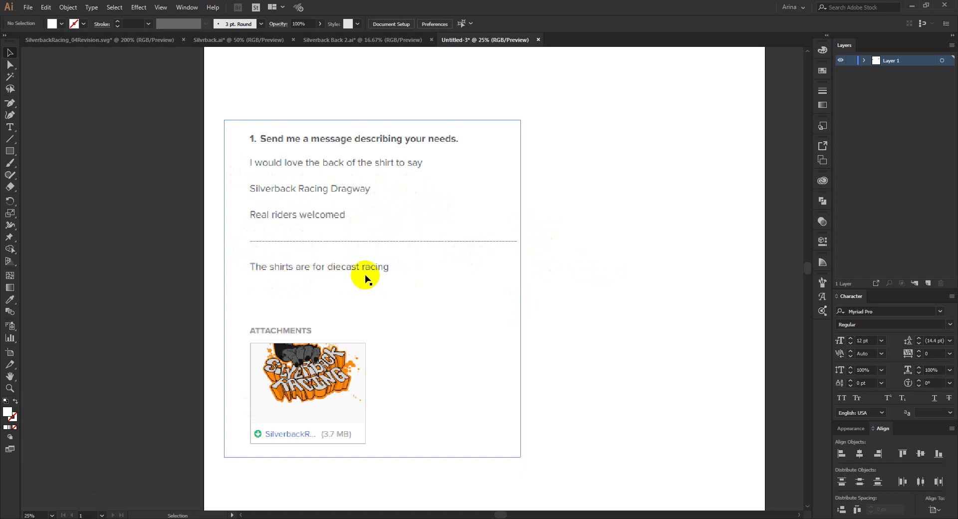
click(510, 79)
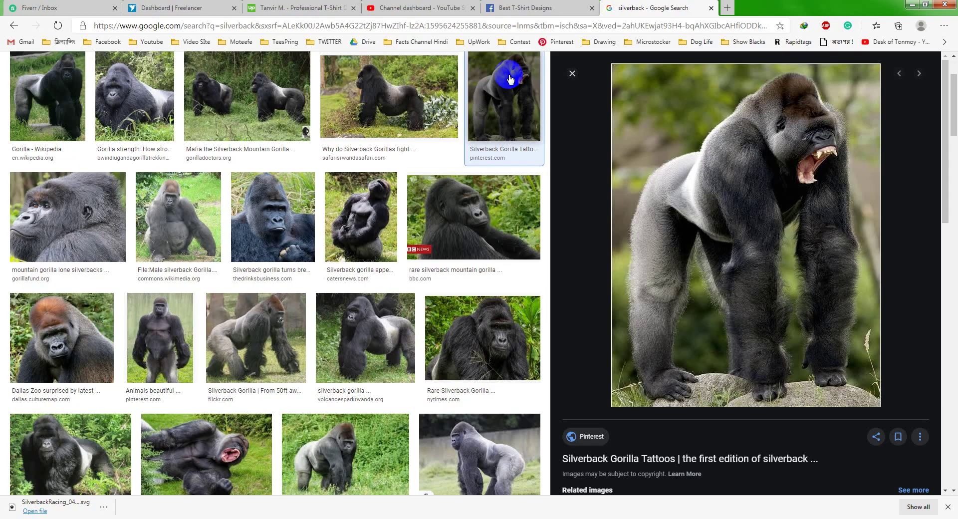
- Search Google Images for "diecast racing" in another new browser tab
click(726, 8)
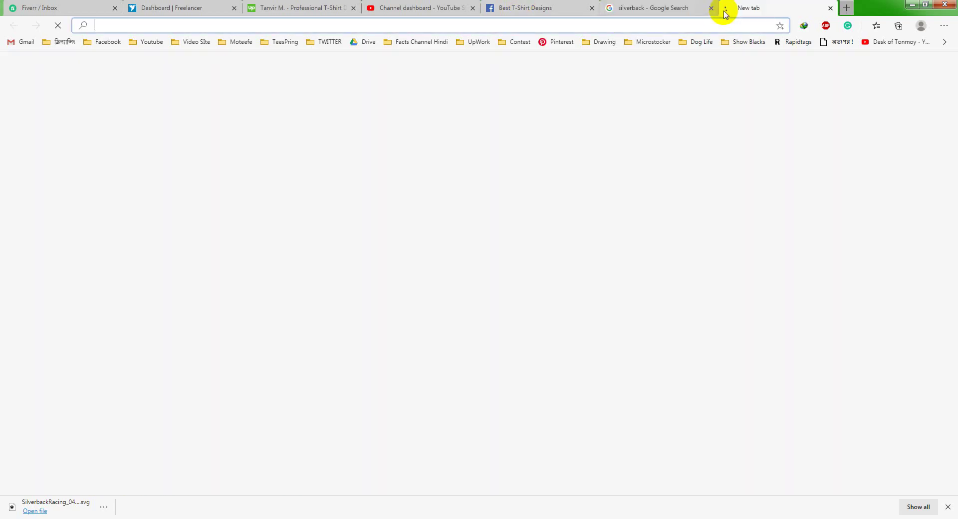
text(diecast)
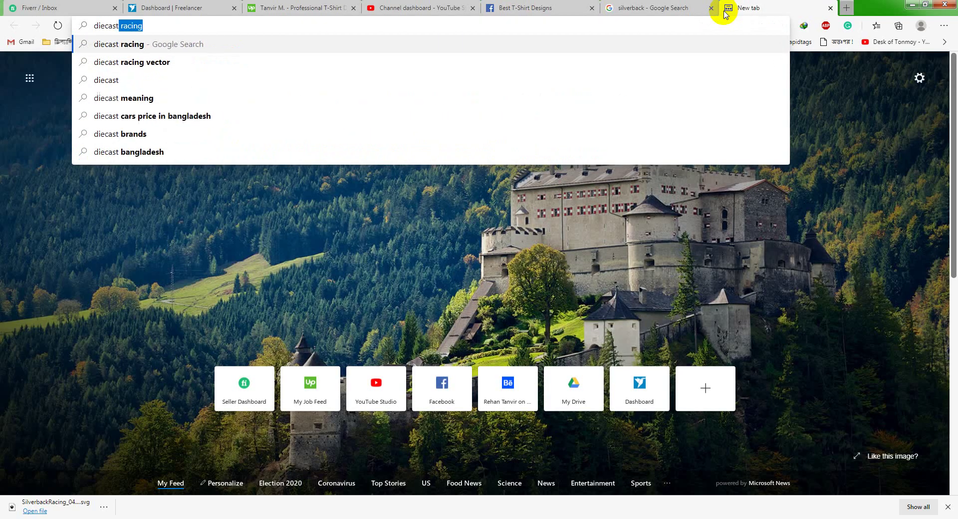
key(Return)
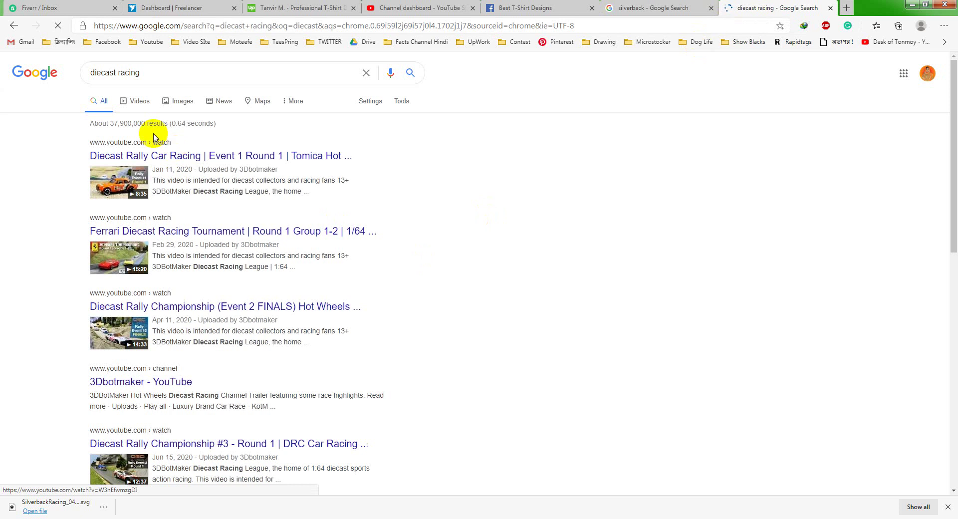
click(166, 101)
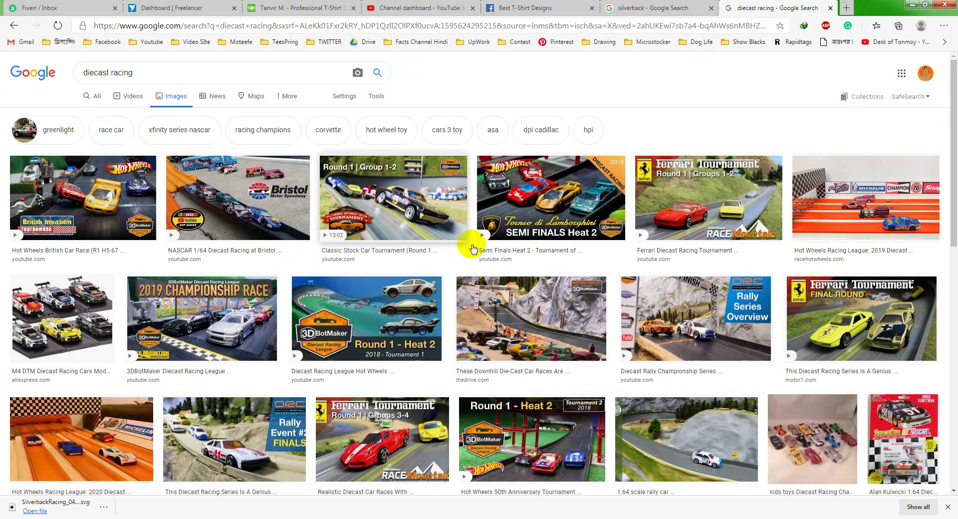
- Browse the diecast racing images and preview the Motor1.com "Ferrari Tournament Final Round" picture
click(544, 203)
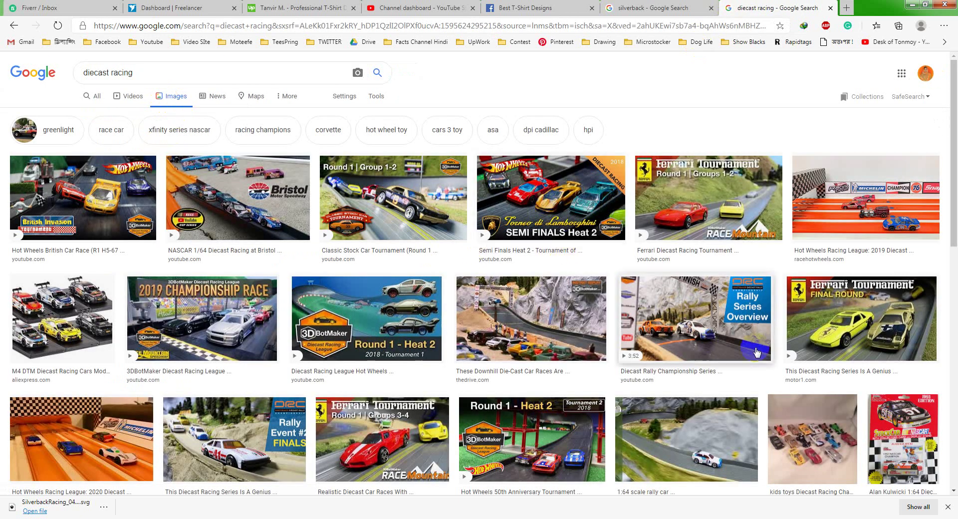
scroll(508, 331, down, 2)
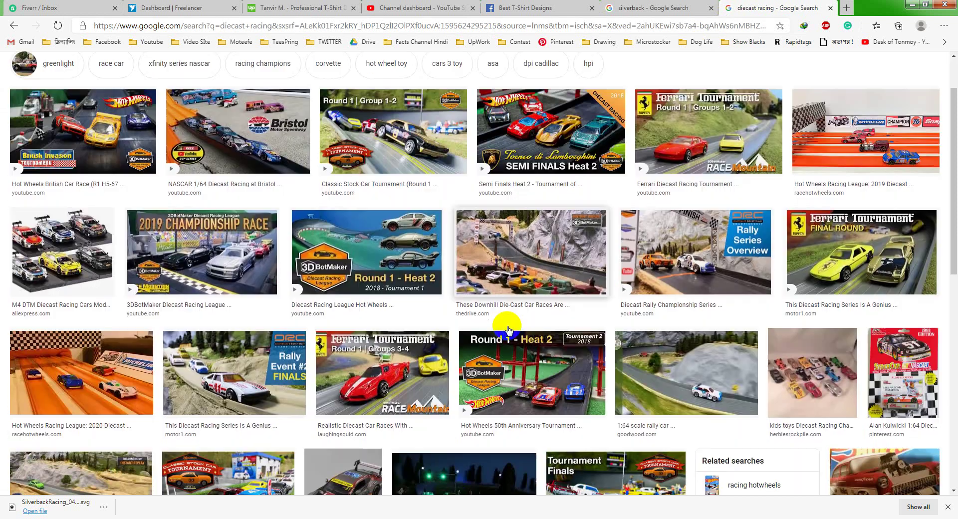
scroll(508, 330, up, 2)
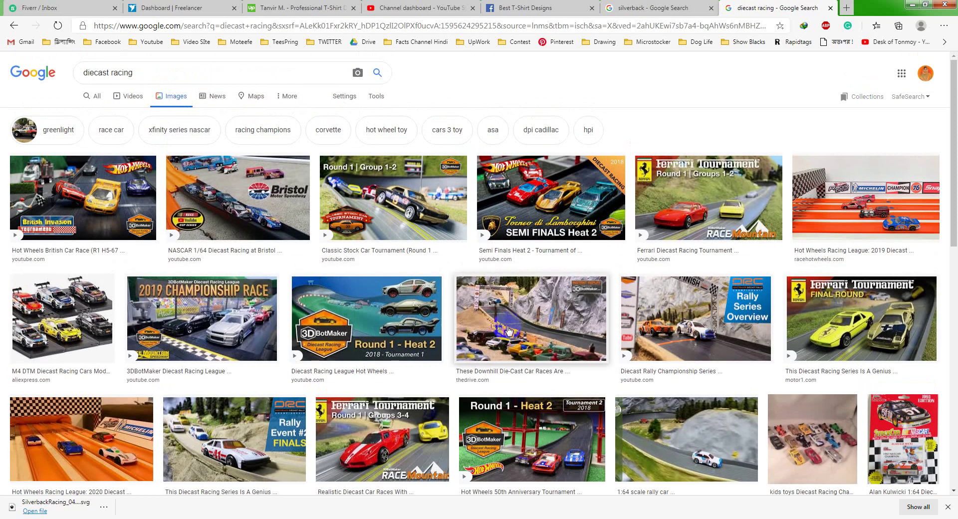
click(864, 320)
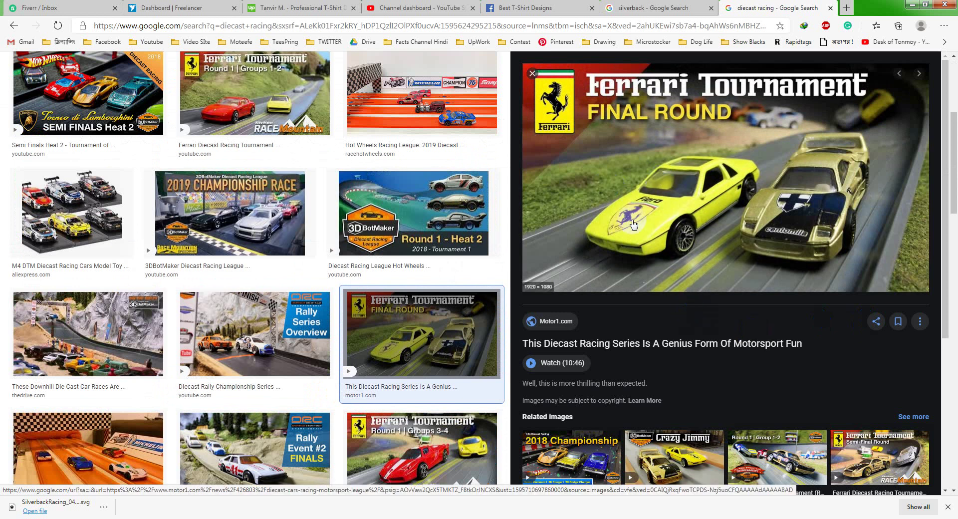
scroll(796, 357, down, 1)
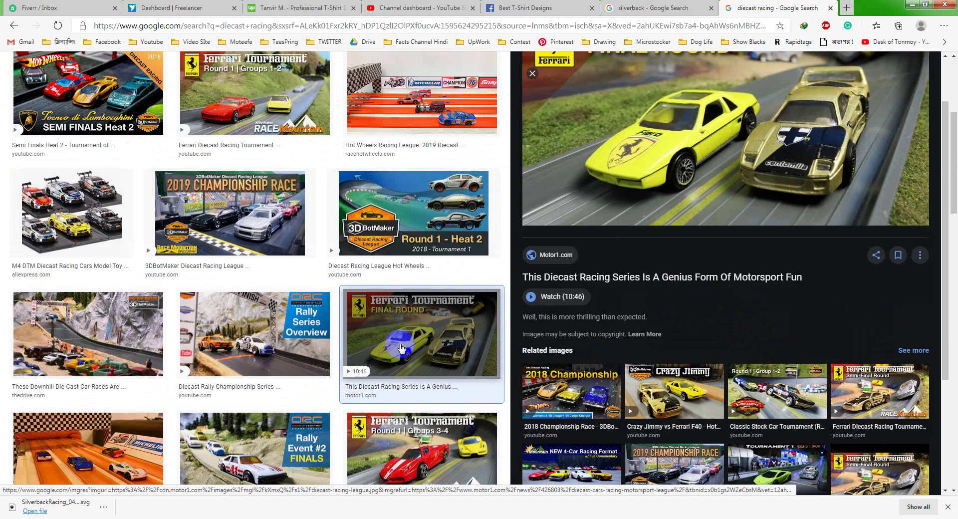
click(391, 132)
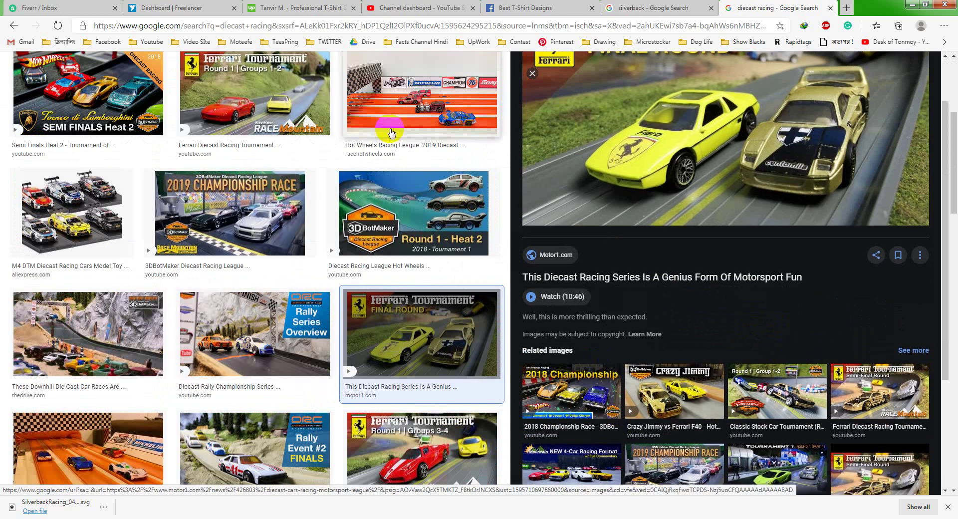
- Compare the silverback image results with the diecast racing image results as design references
click(658, 8)
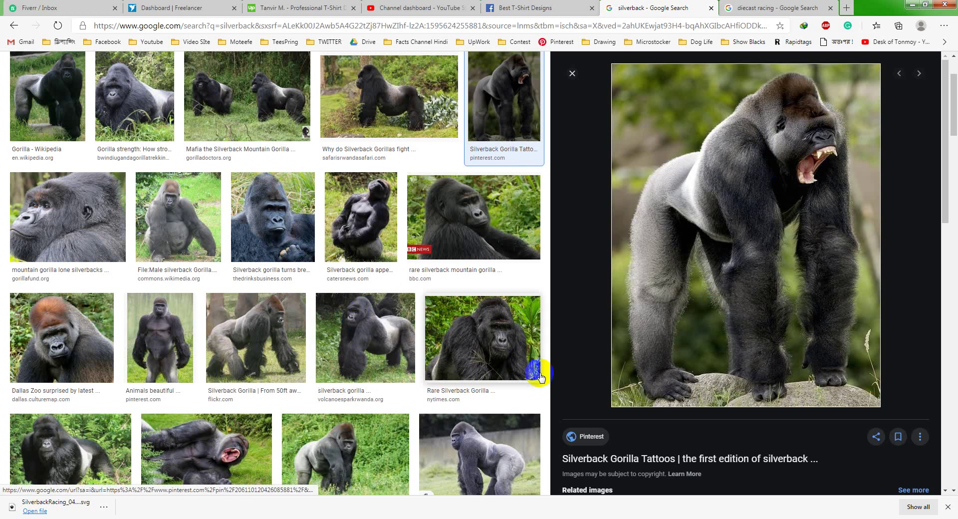
click(783, 8)
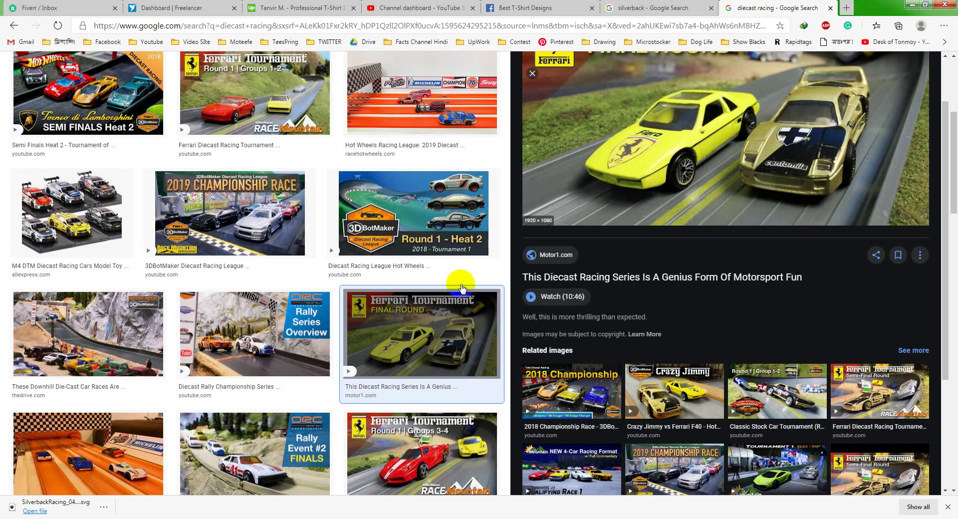
scroll(278, 407, down, 3)
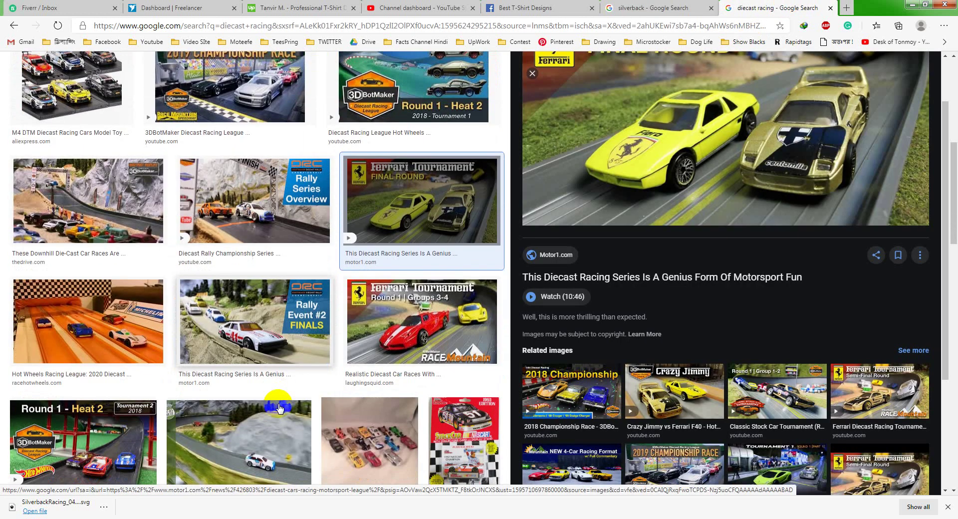
- Return to the client brief in Illustrator and compare its attachment with the artwork in SilverbackRacing_04Revision.svg
click(106, 514)
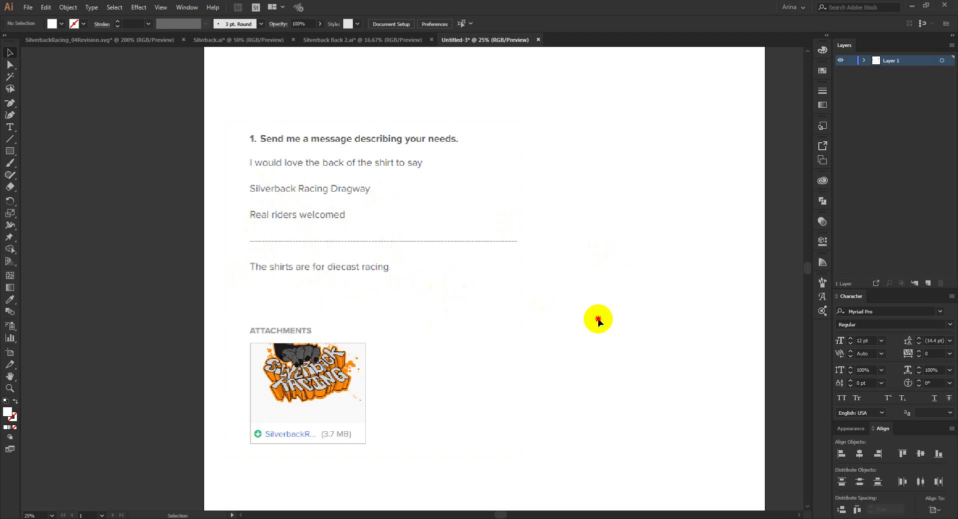
drag(624, 407, 381, 225)
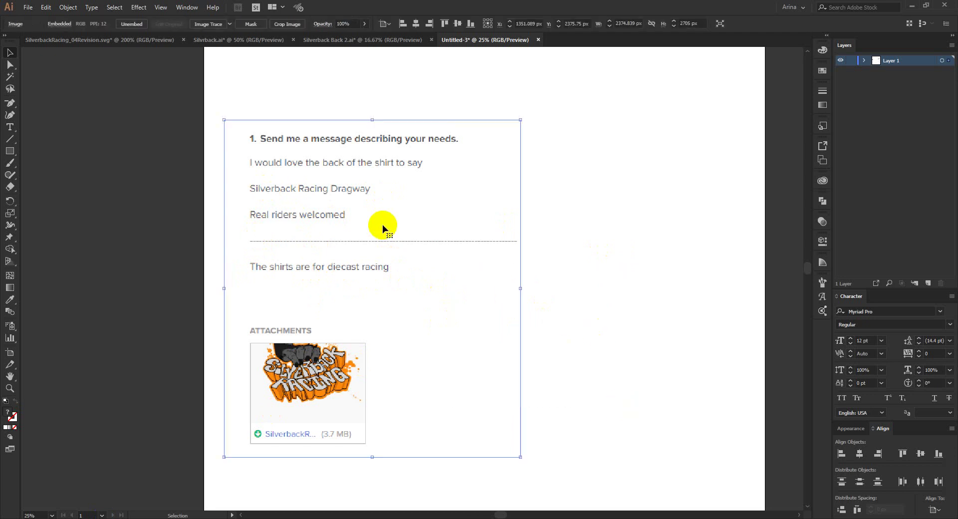
click(580, 211)
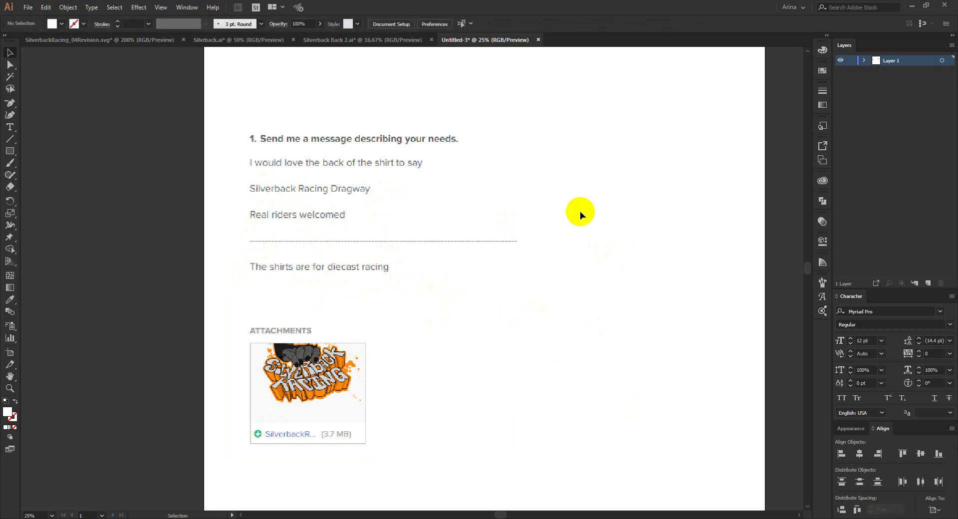
click(96, 42)
click(140, 92)
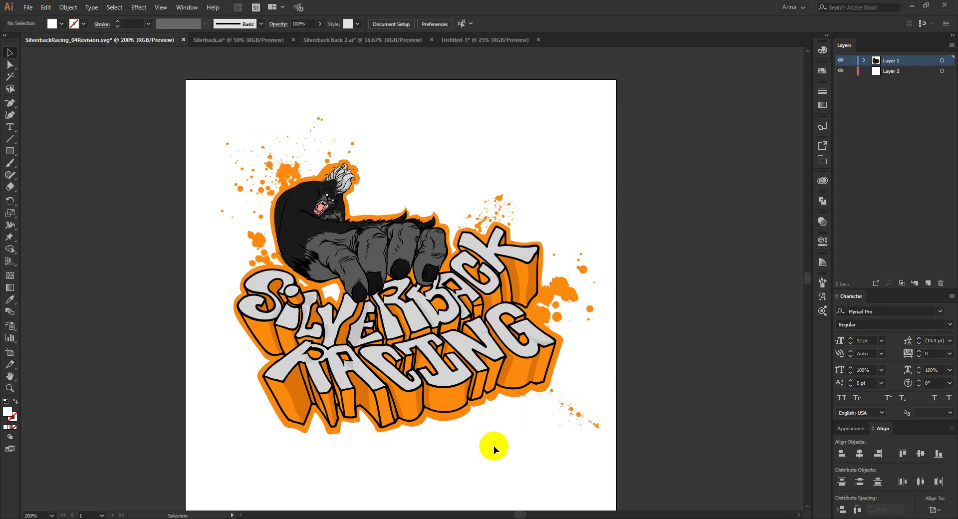
click(474, 40)
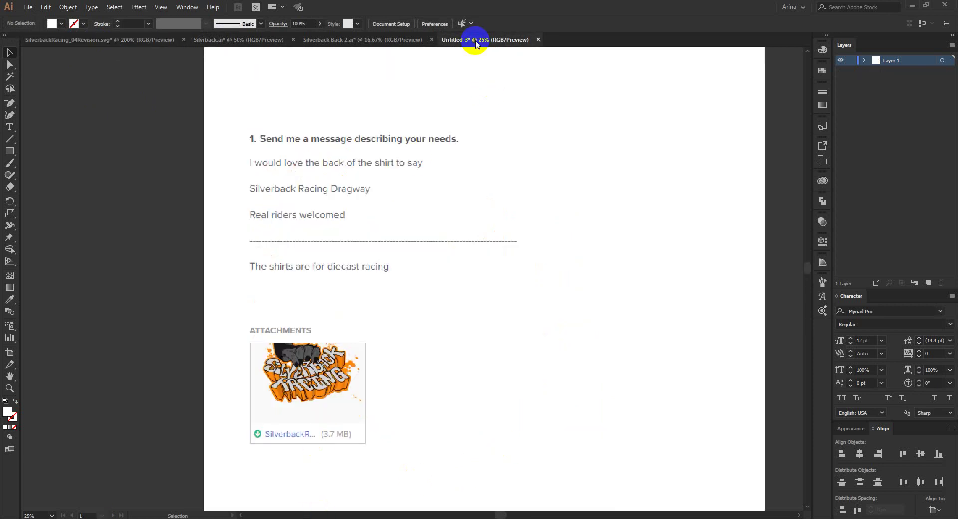
scroll(305, 402, up, 1)
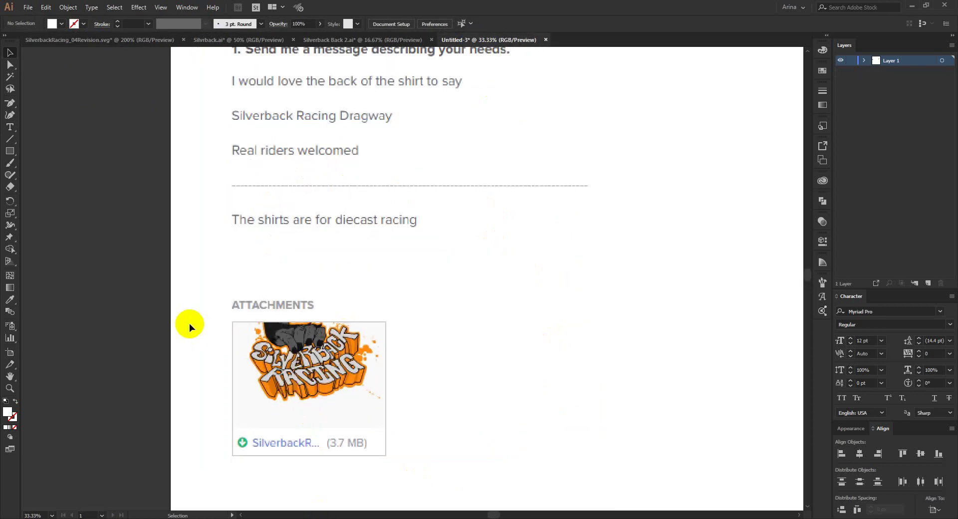
- Select the whole Silverback Racing artwork in SilverbackRacing_04Revision.svg to inspect it
click(103, 40)
drag(213, 103, 648, 479)
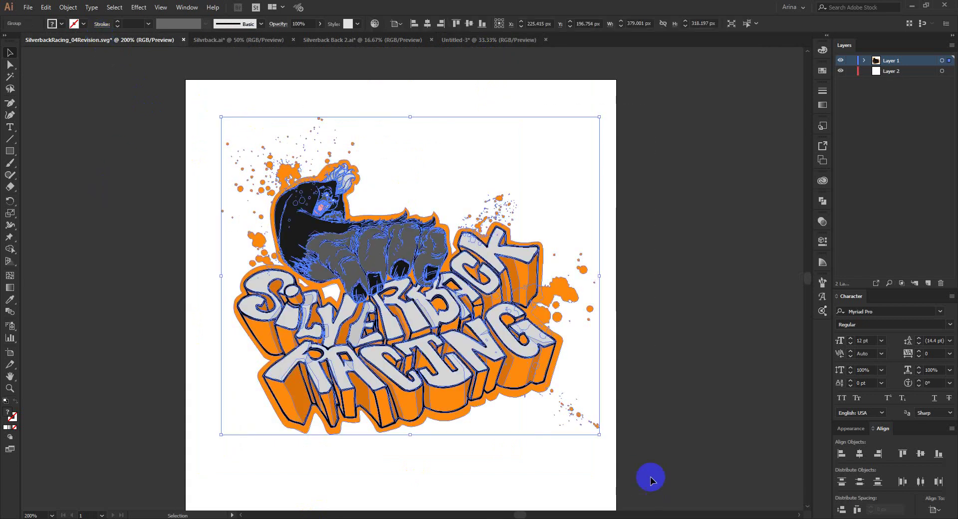
click(629, 440)
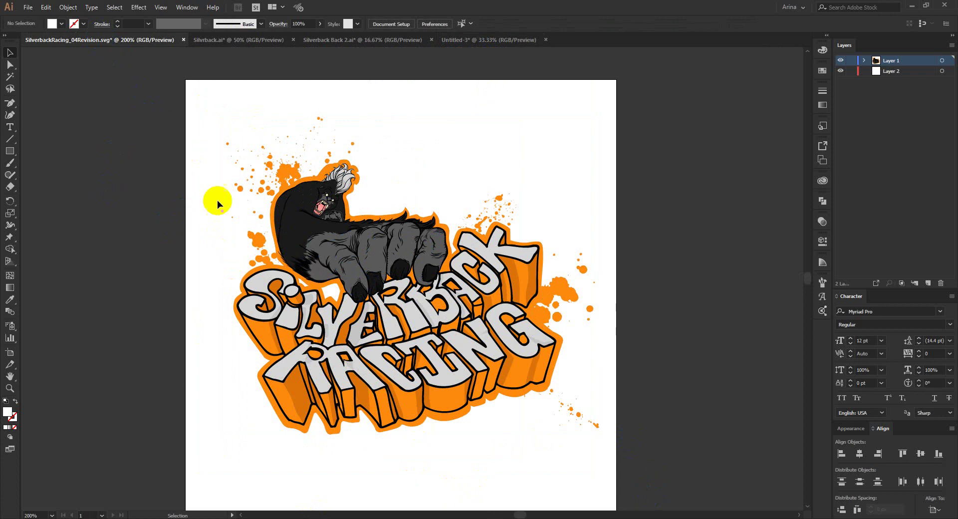
drag(216, 118, 117, 207)
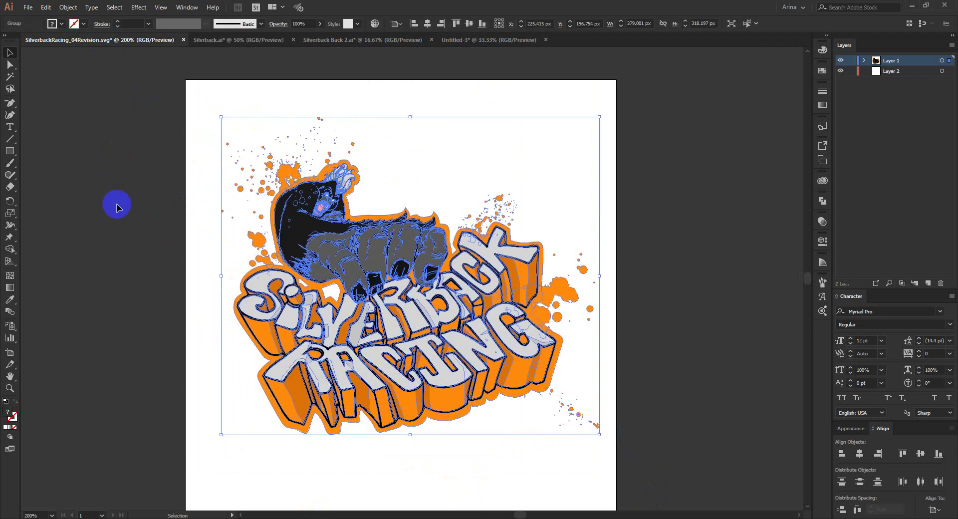
- Switch to the Silvrback.ai document, clear the car design's selection and view all the shirt designs together
click(224, 41)
click(589, 357)
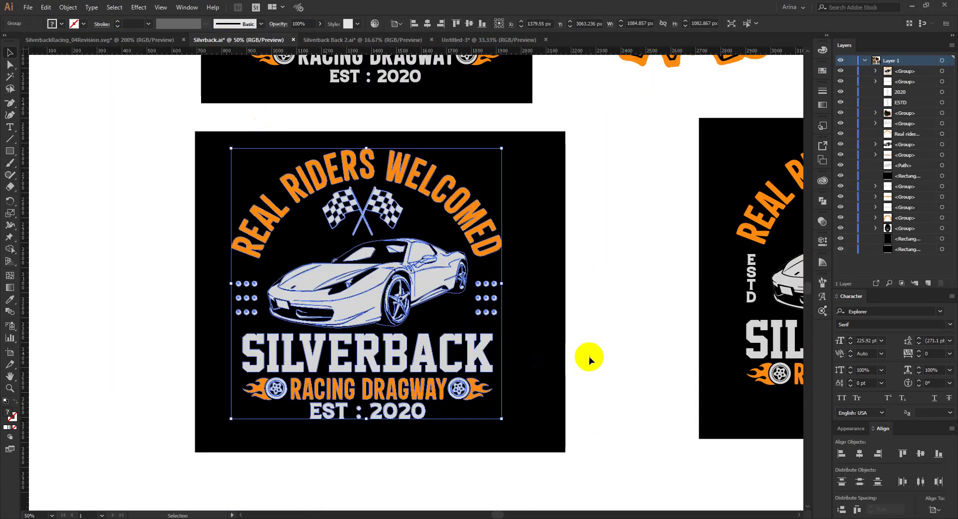
scroll(233, 327, down, 2)
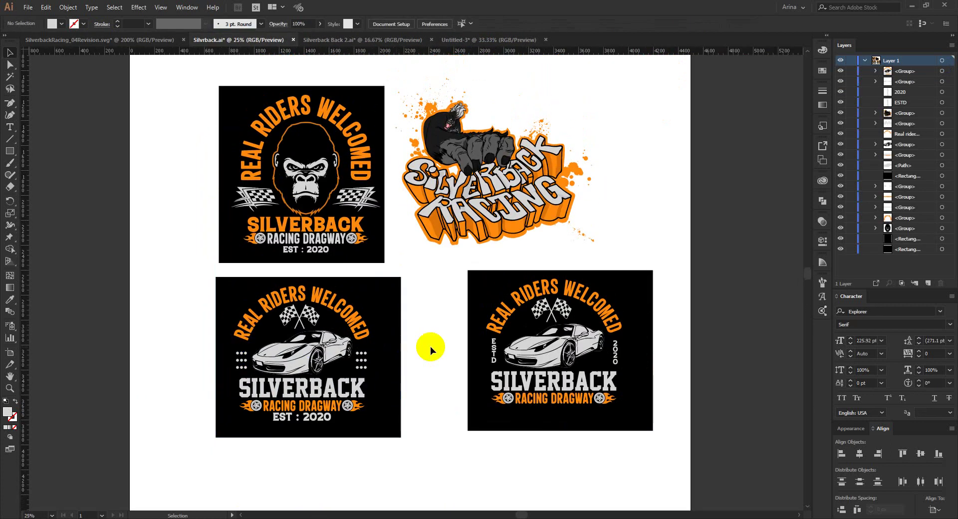
- Examine the gorilla shirt design, checking its checkered flag graphics and the Racing Dragway line with wheels and flames
scroll(430, 346, down, 1)
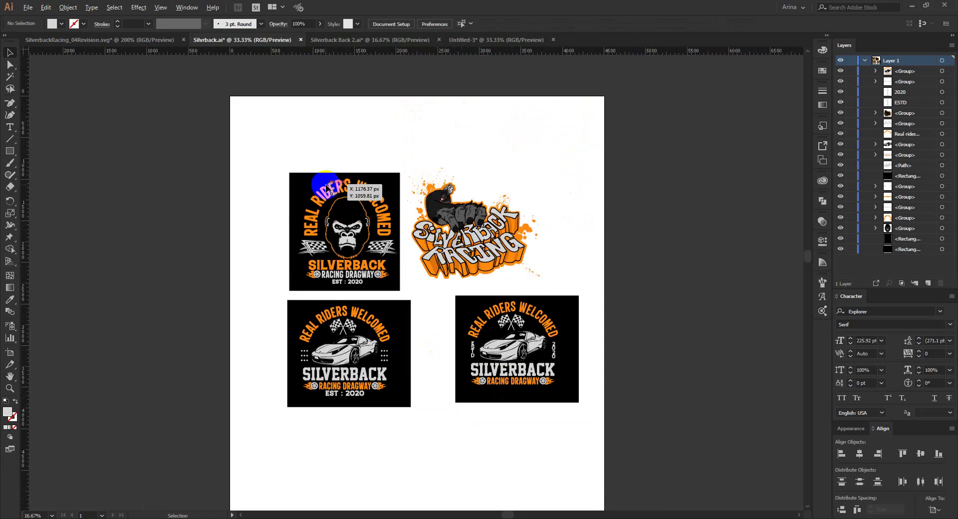
scroll(327, 187, up, 4)
scroll(325, 187, down, 2)
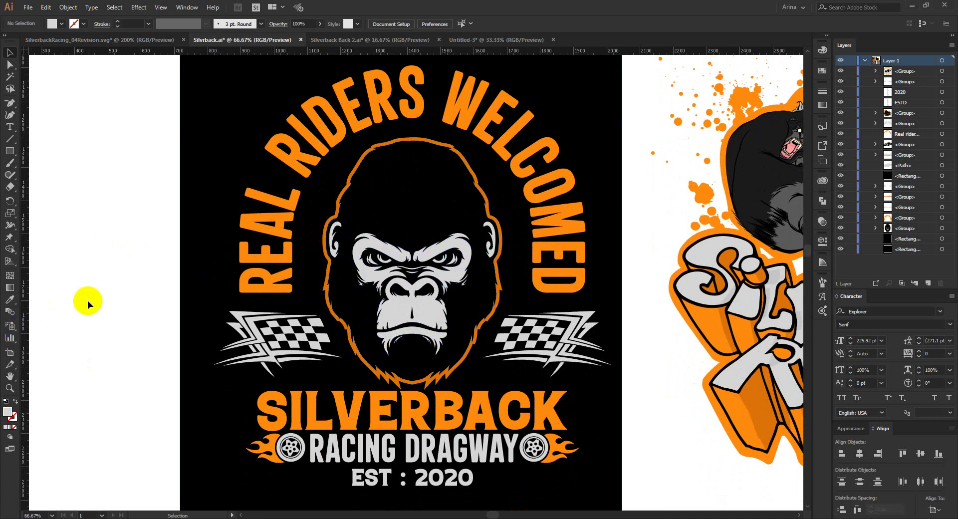
click(279, 363)
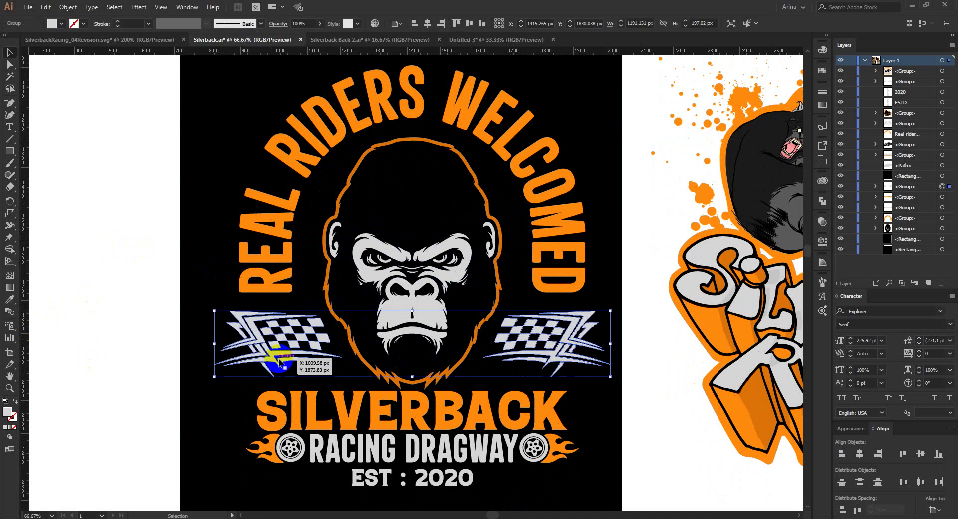
click(122, 343)
click(298, 462)
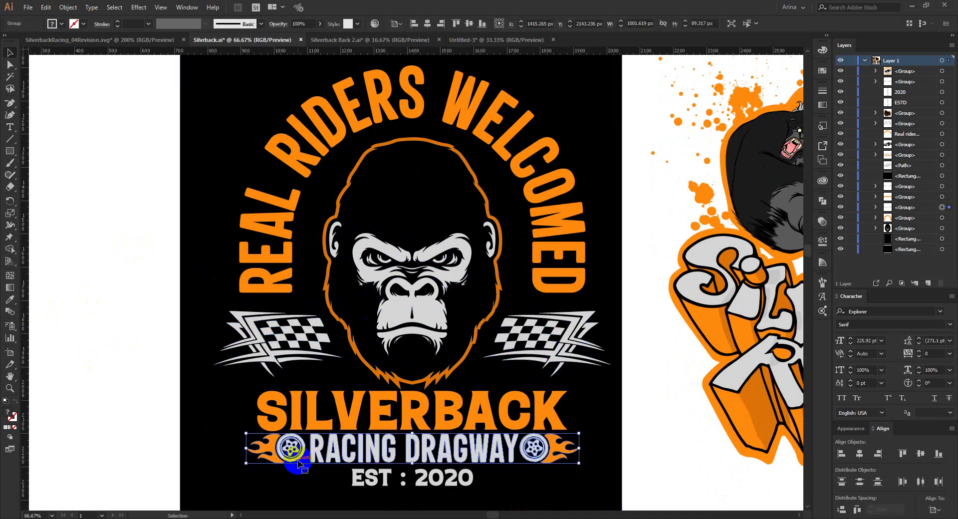
click(553, 363)
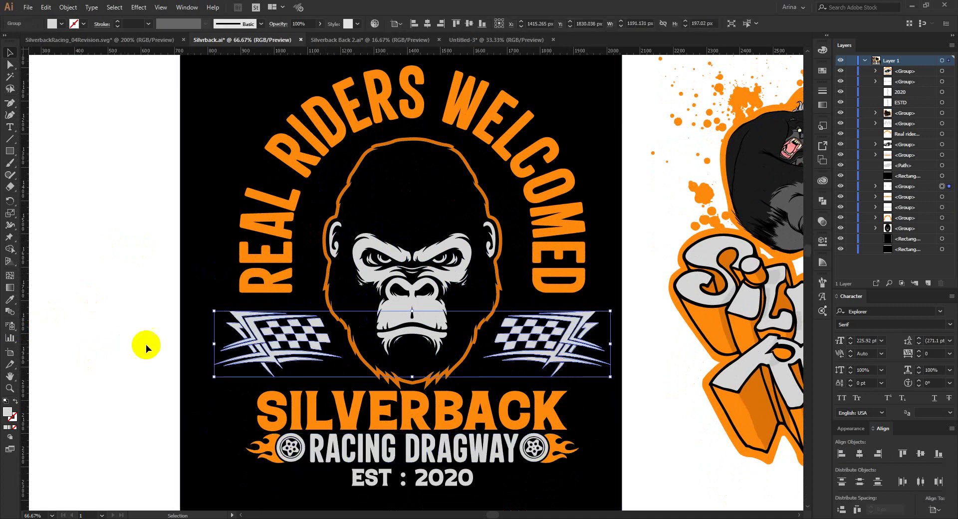
click(113, 335)
- Switch to the web browser and search Google in a new tab for "car racing elements"
key(alt+Tab)
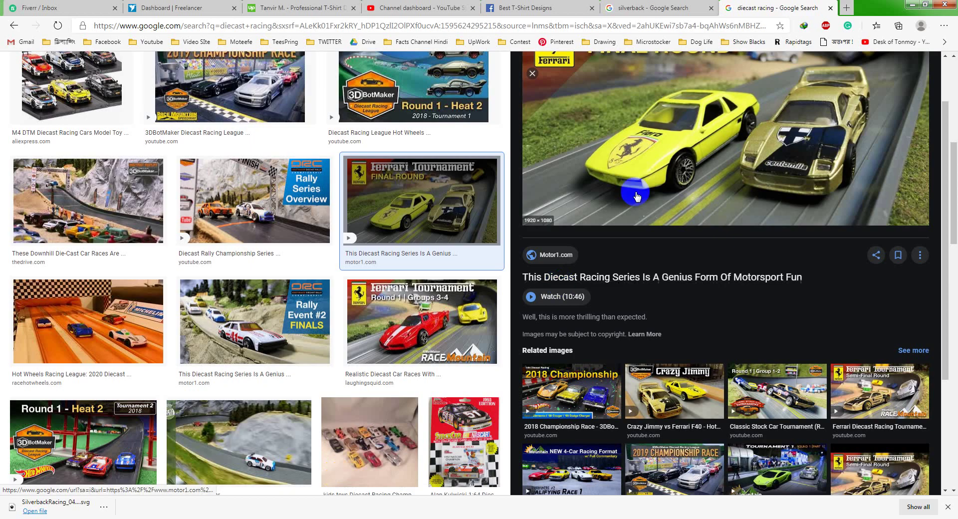
click(845, 9)
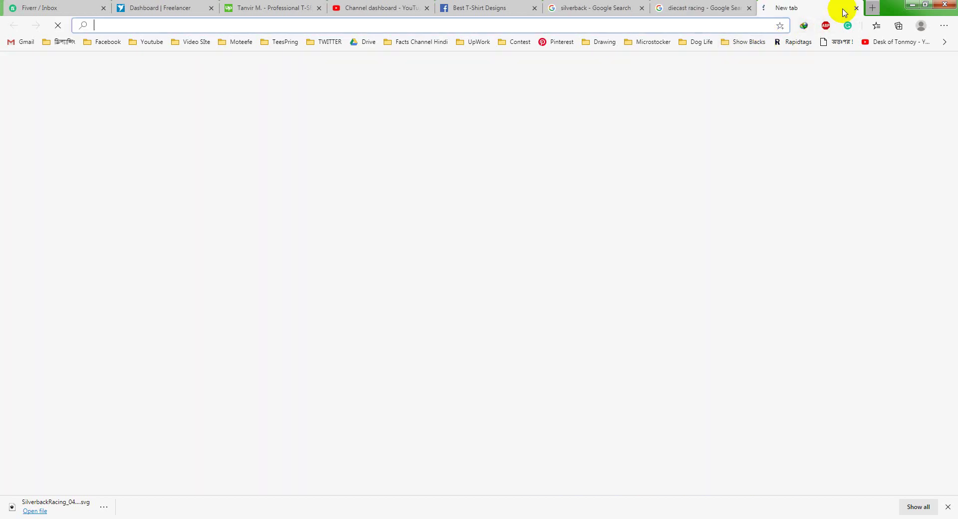
text(car racing)
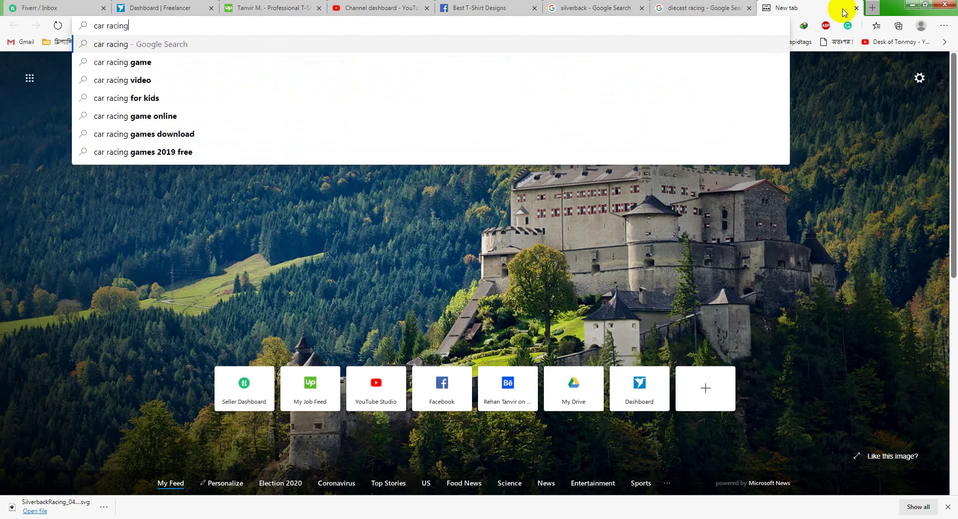
text( elements)
key(Return)
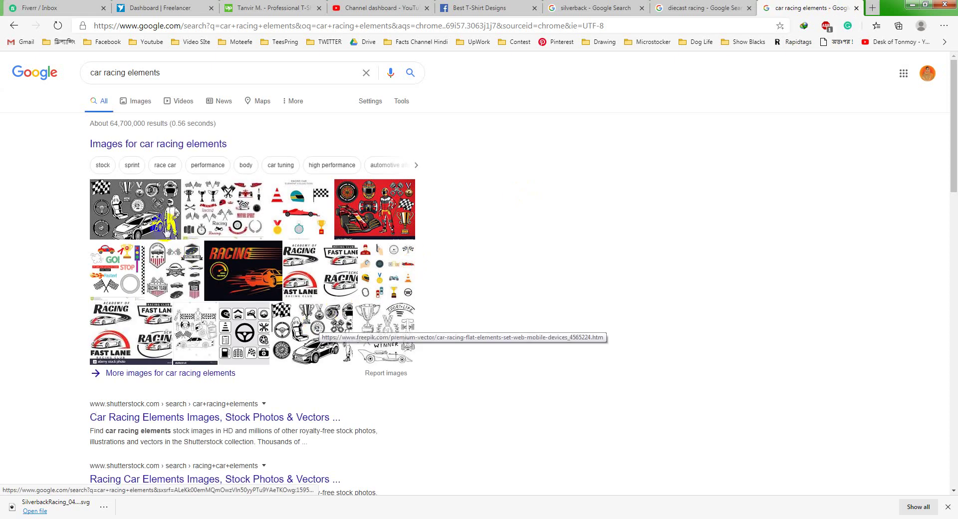
- Examine the car racing elements image results, including the race vector pack, the Alamy sport car logo set and its related images
click(108, 272)
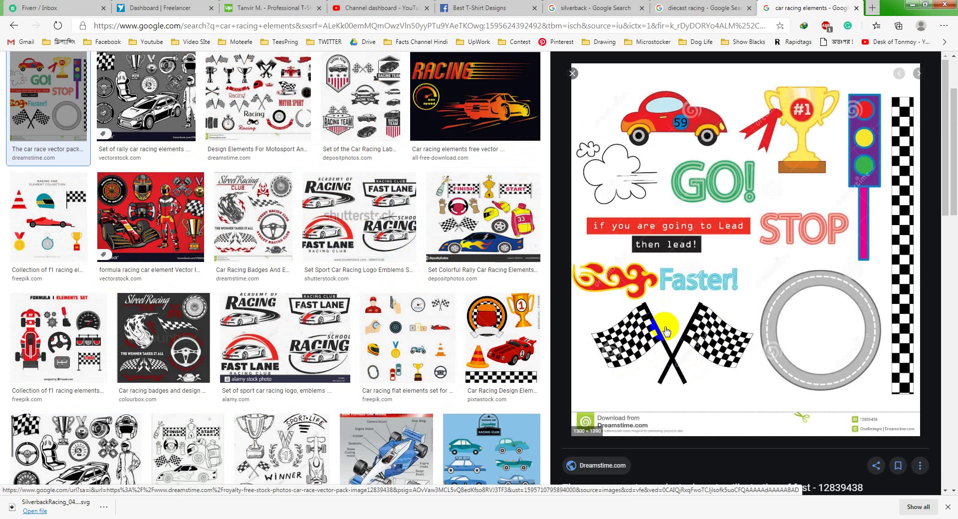
click(330, 333)
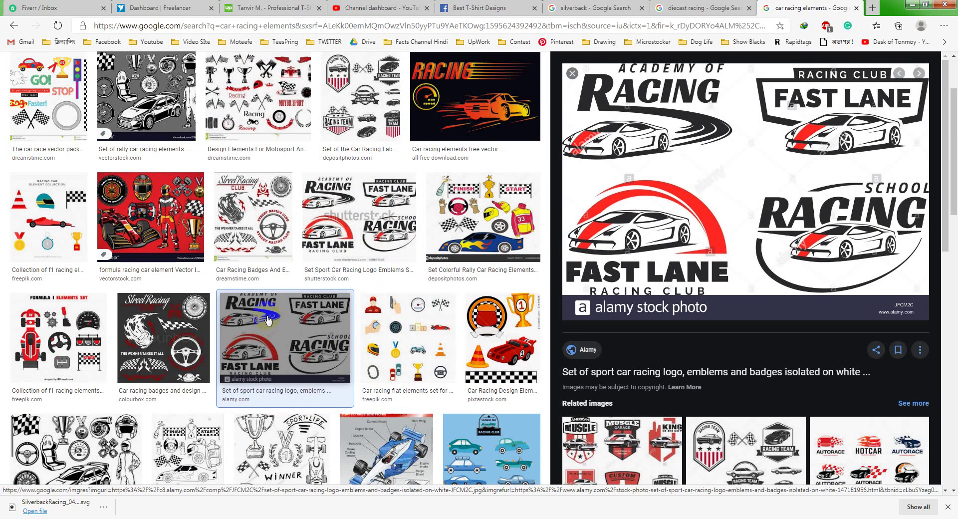
scroll(268, 319, up, 2)
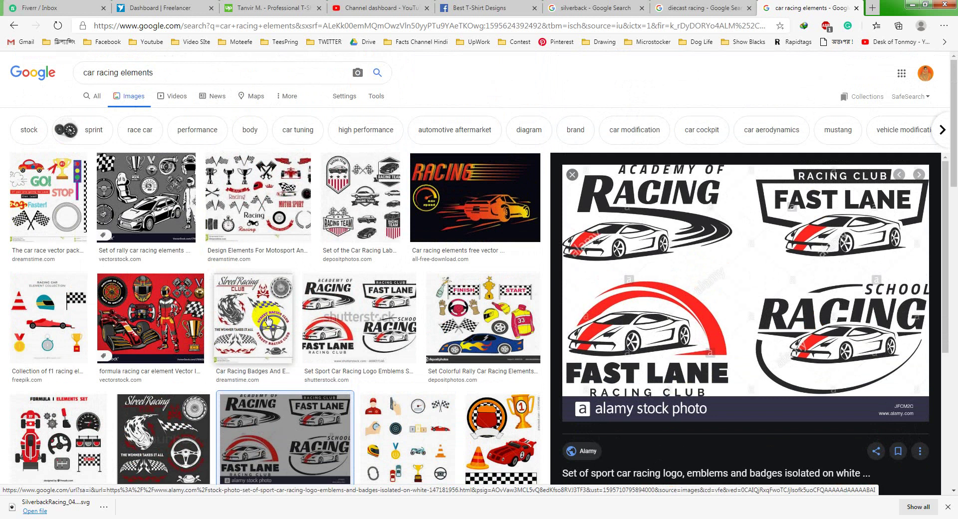
scroll(269, 319, down, 12)
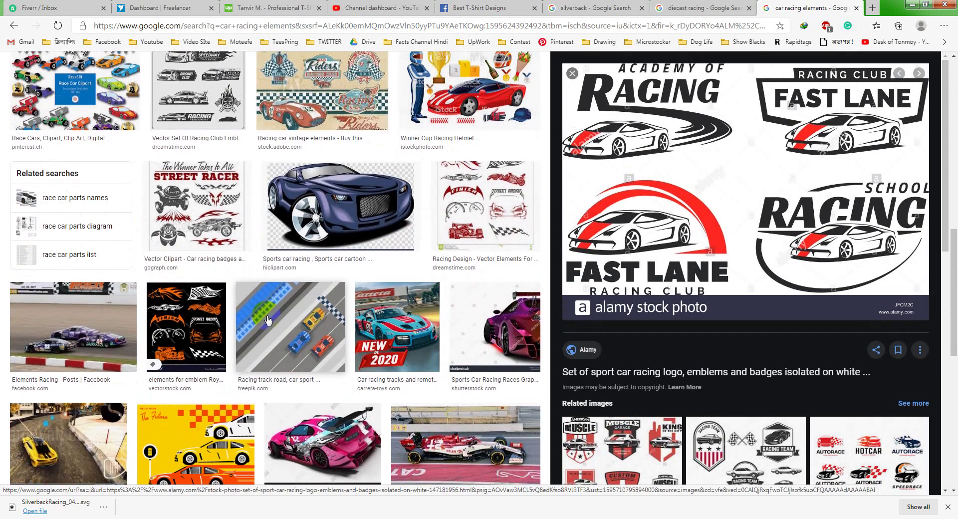
scroll(268, 320, down, 3)
scroll(831, 471, down, 1)
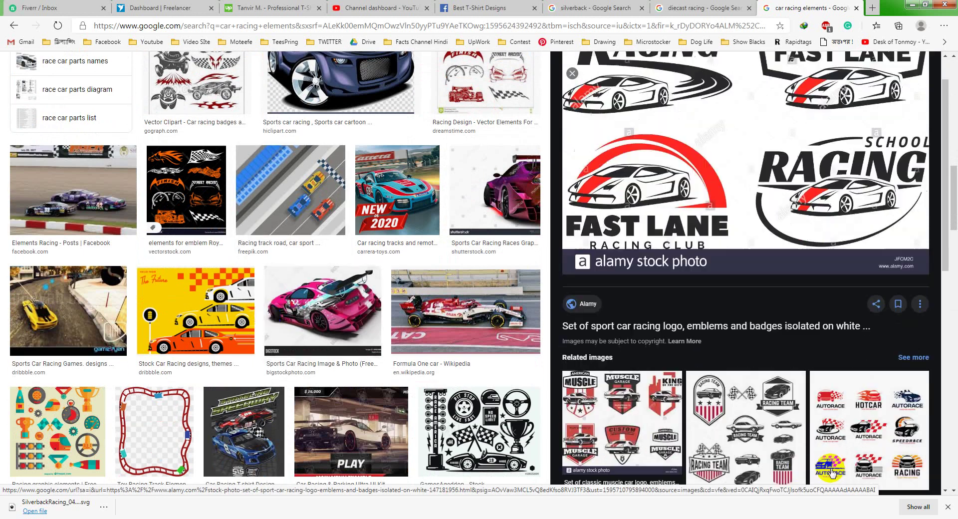
scroll(832, 472, down, 3)
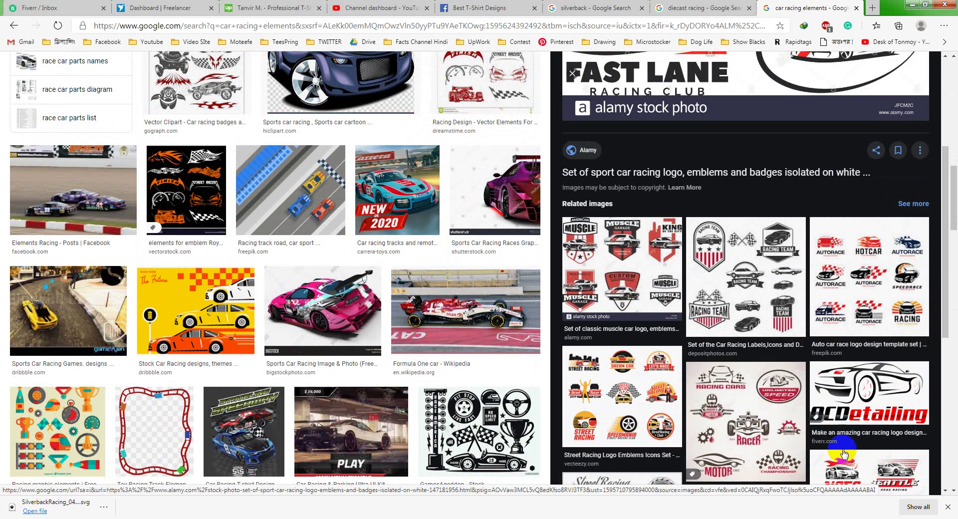
scroll(843, 453, down, 1)
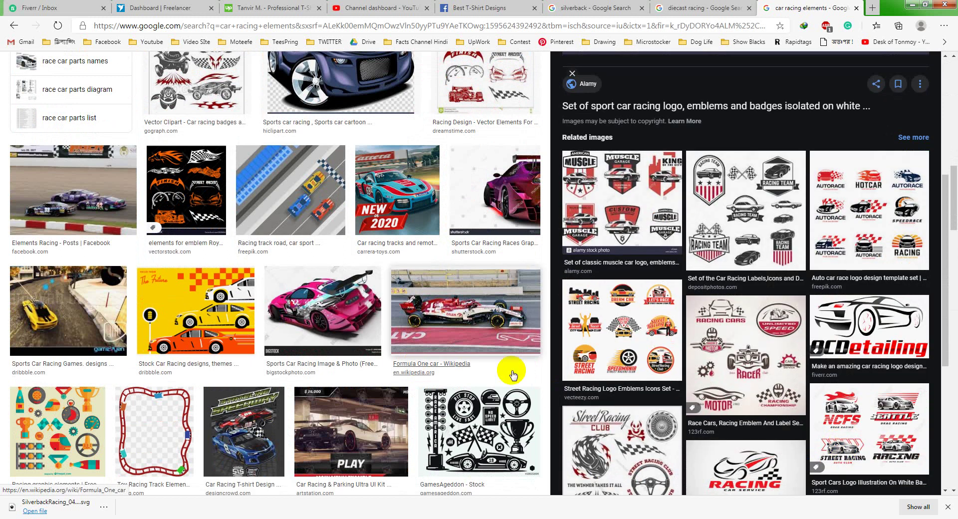
scroll(512, 373, down, 5)
- Return to Silvrback.ai in Illustrator and inspect the car shirt design with crossed flags and side dots
click(81, 500)
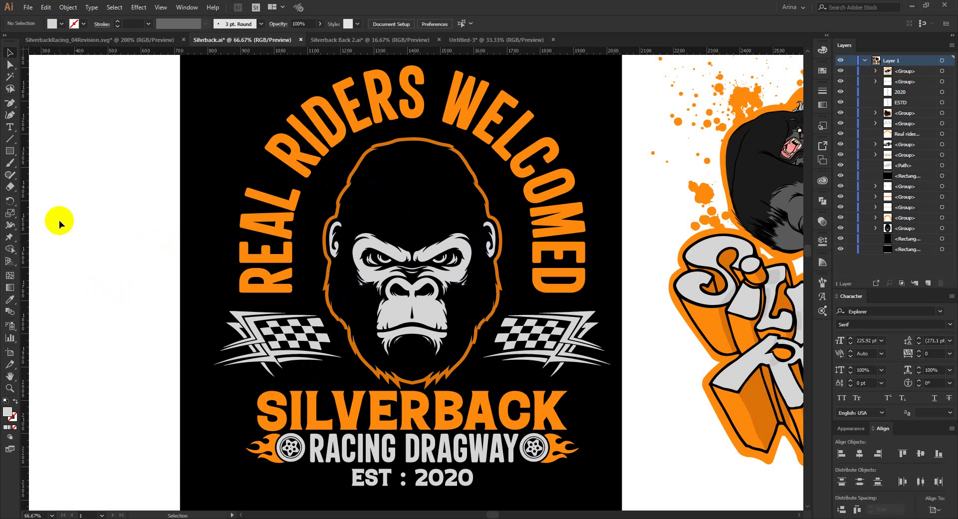
scroll(167, 226, down, 2)
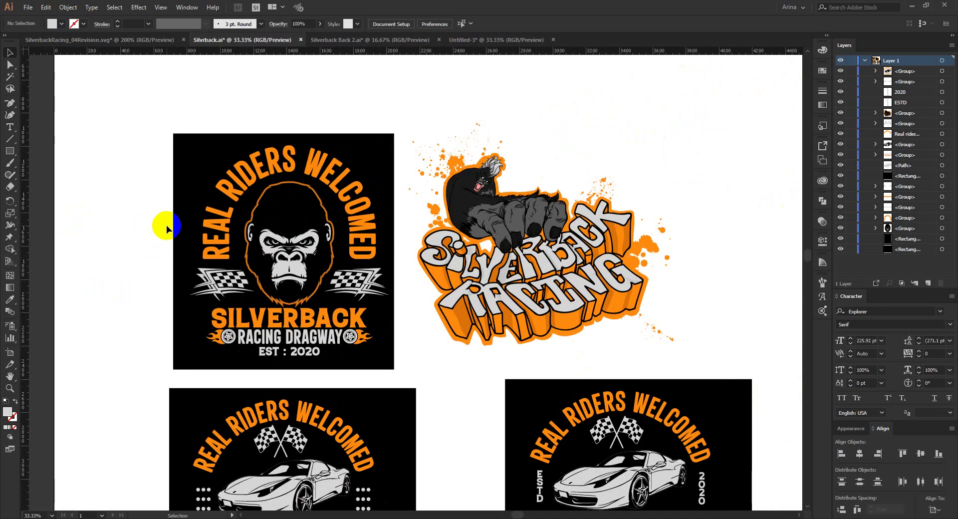
scroll(530, 345, down, 5)
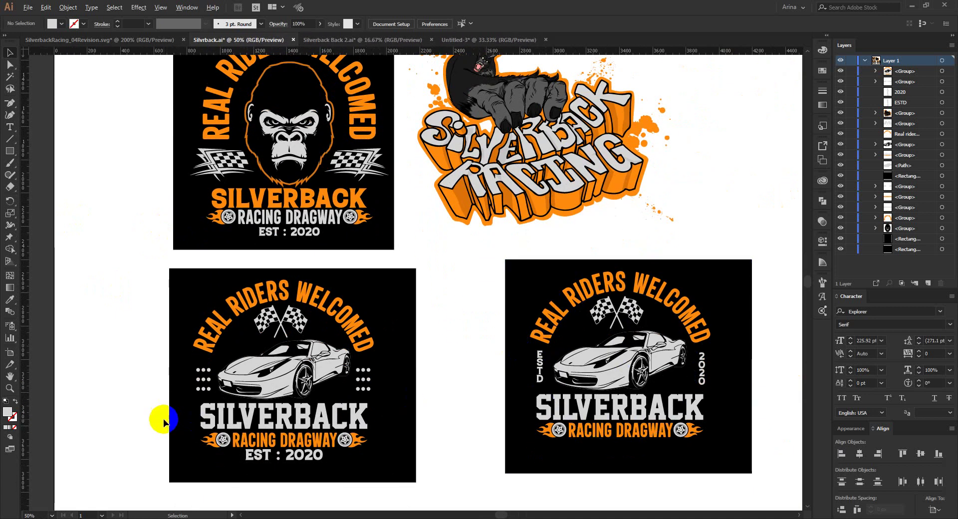
scroll(169, 416, up, 1)
scroll(169, 417, down, 1)
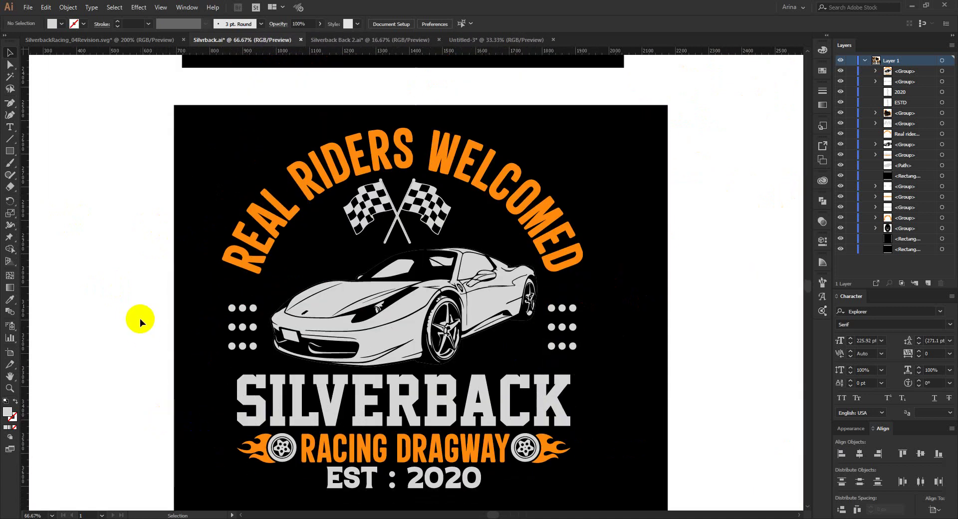
scroll(392, 421, down, 1)
click(392, 420)
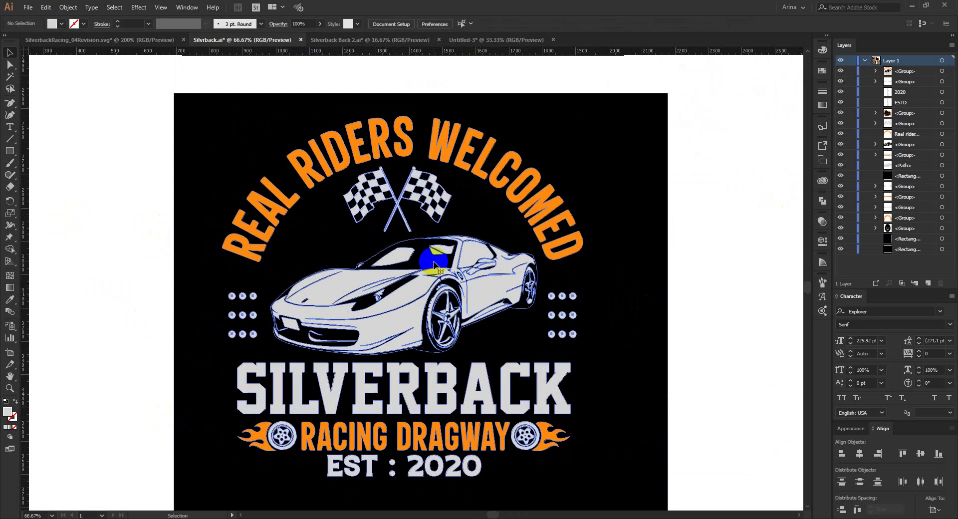
click(125, 212)
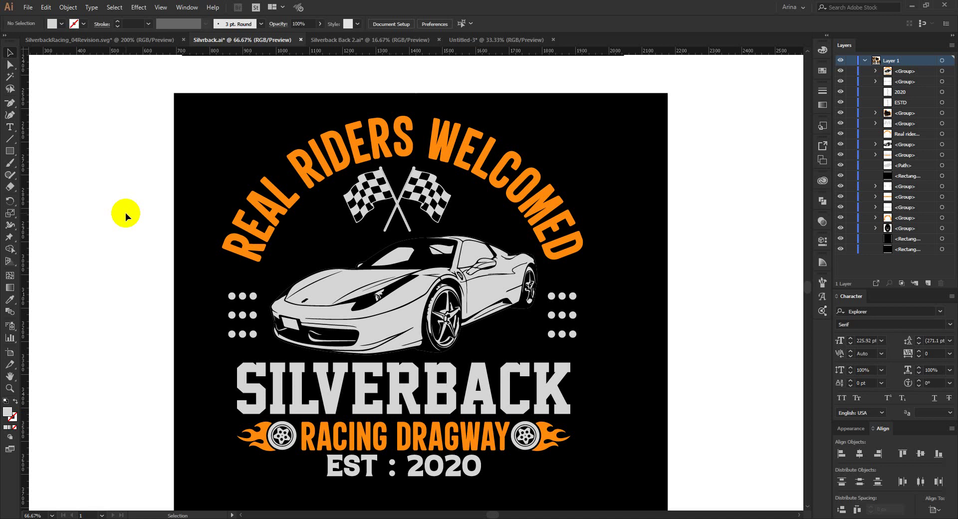
- Check the EST : 2020 line beneath Racing Dragway in the car design with side dots
scroll(125, 213, down, 1)
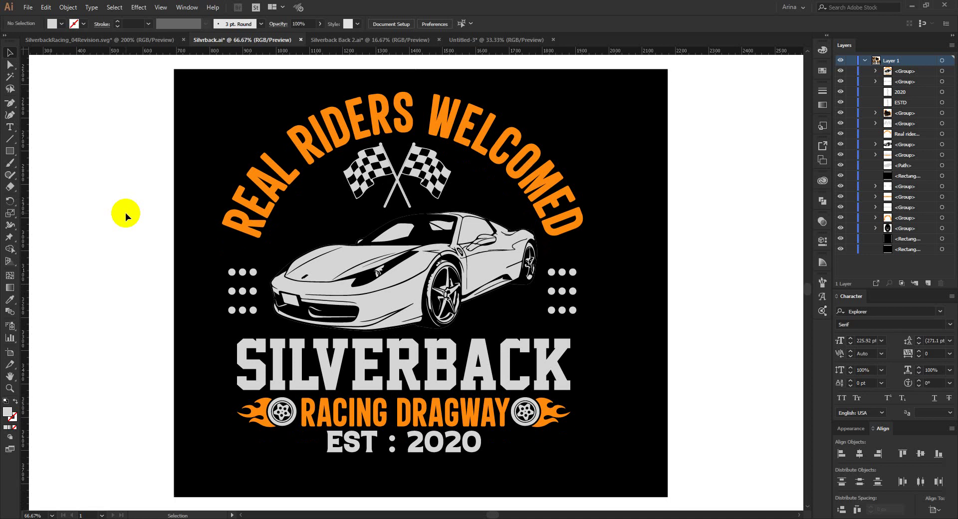
drag(373, 443, 460, 449)
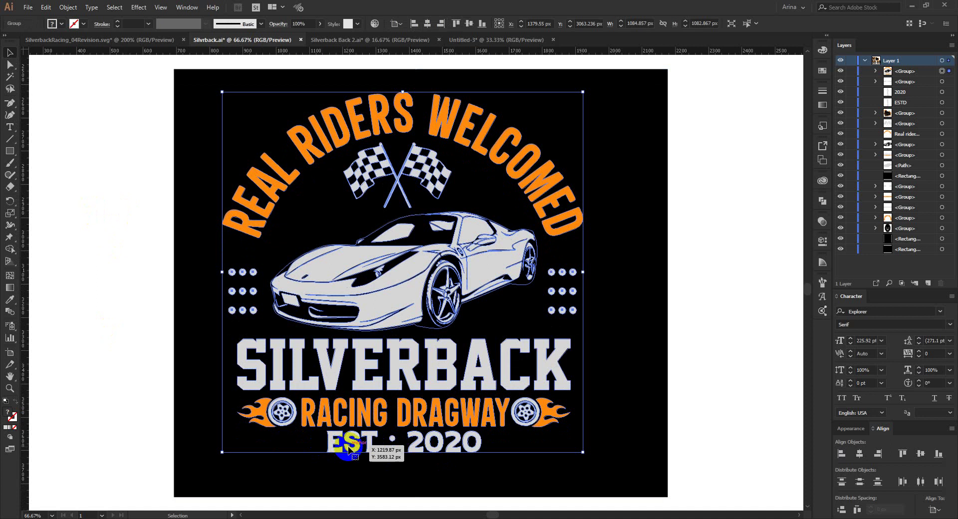
click(141, 386)
drag(407, 455, 348, 452)
scroll(434, 452, down, 1)
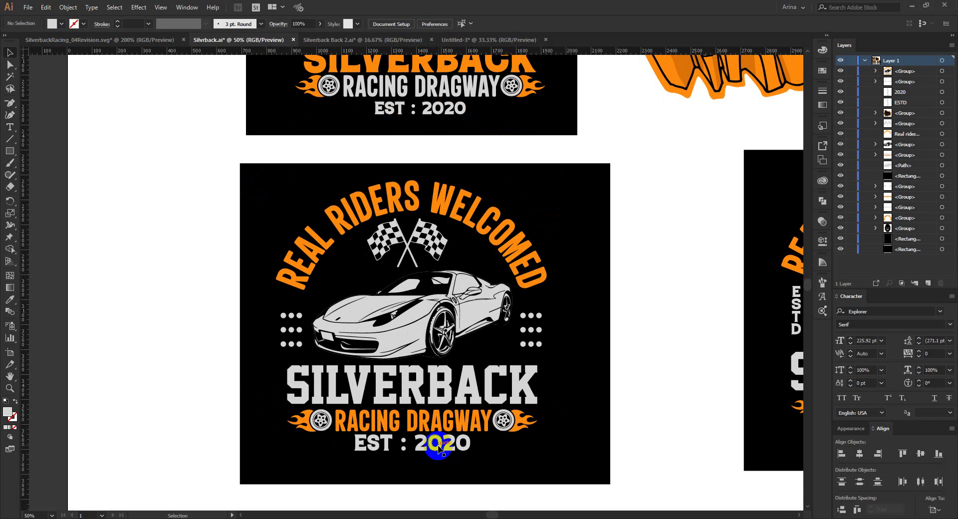
- Compare the layout and establishment lines of the gorilla design with both car designs and the Silverback Racing lettering artwork
scroll(438, 449, up, 3)
scroll(439, 182, up, 2)
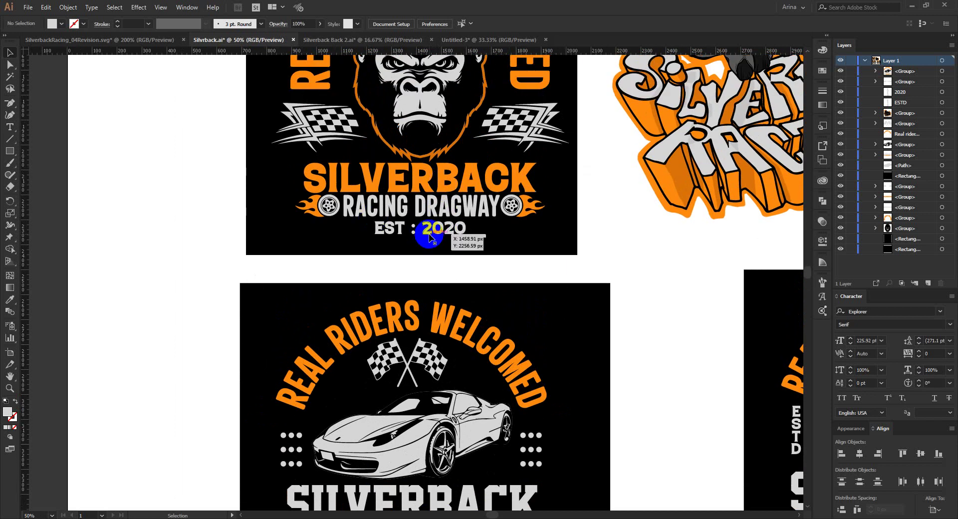
scroll(328, 262, down, 4)
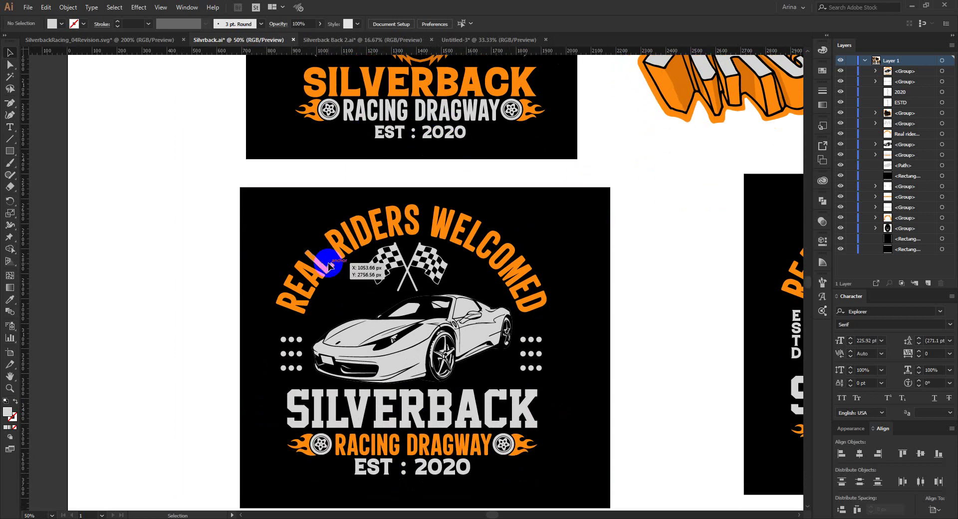
scroll(225, 291, down, 1)
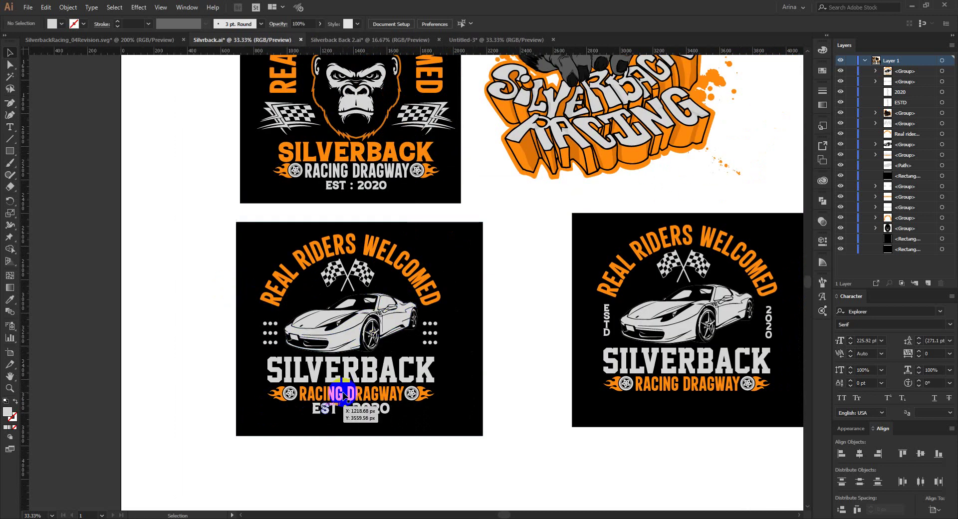
scroll(295, 322, up, 1)
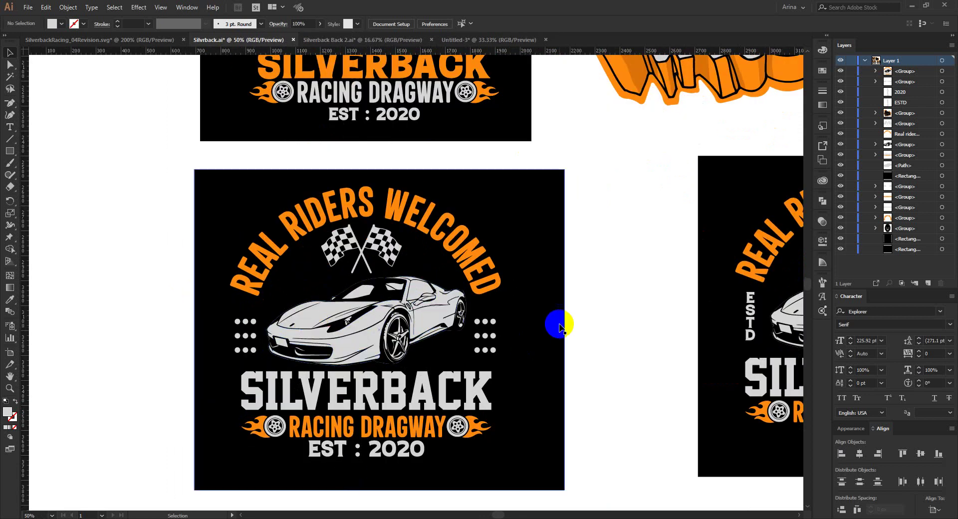
scroll(445, 325, down, 1)
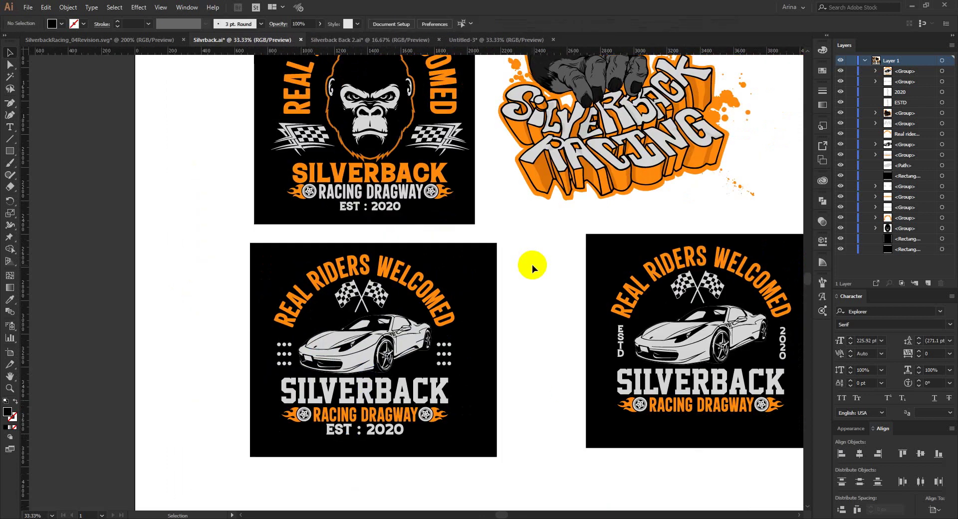
scroll(532, 265, up, 3)
scroll(624, 245, up, 1)
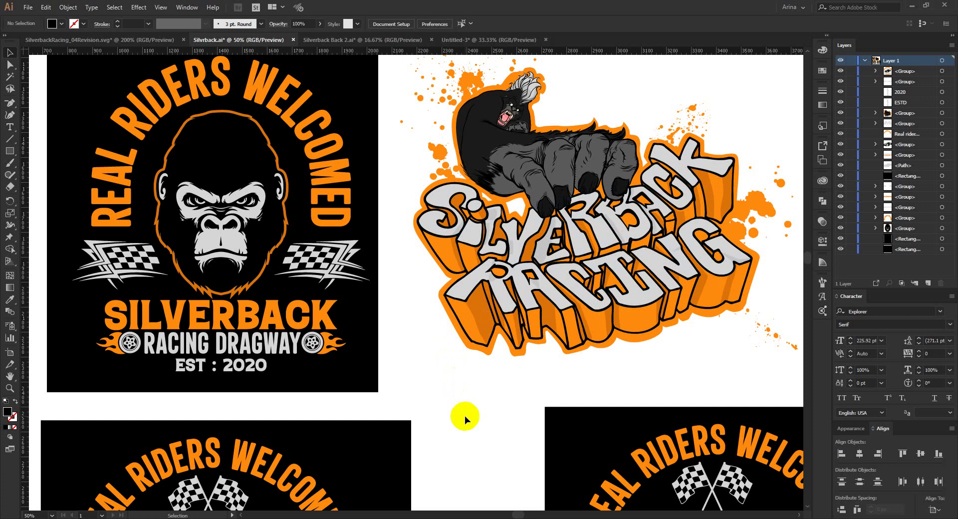
- Open the gorilla head group of the Real Riders Welcomed design in isolation mode
drag(466, 317, 471, 327)
key(h)
drag(406, 271, 257, 207)
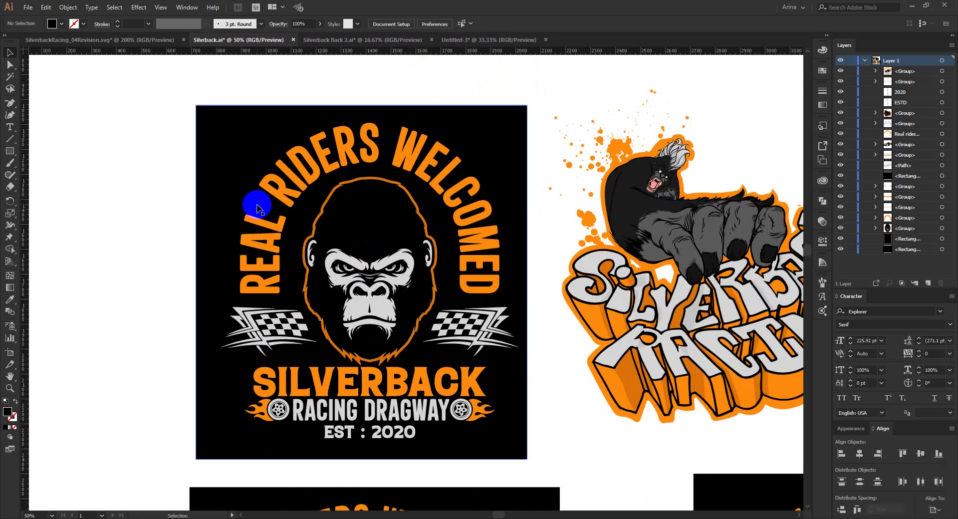
key(ctrl+equal)
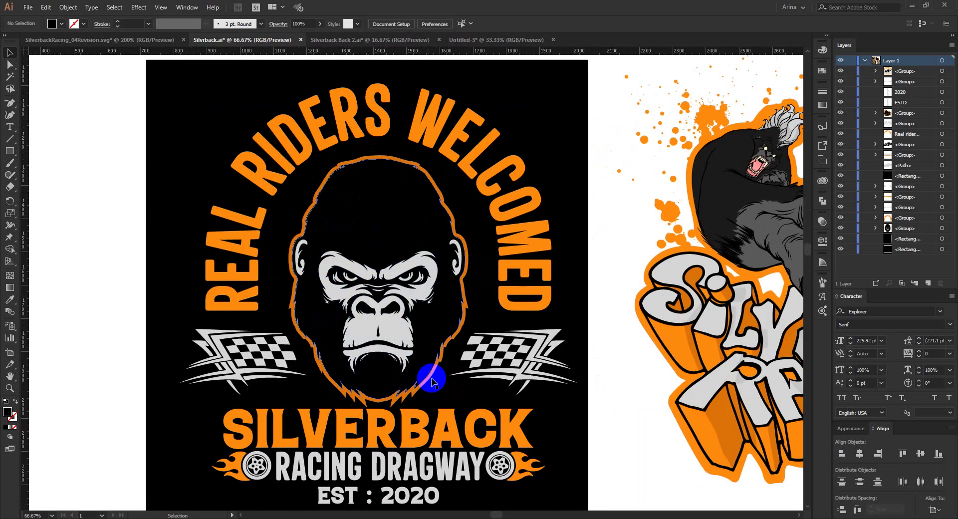
scroll(432, 382, up, 1)
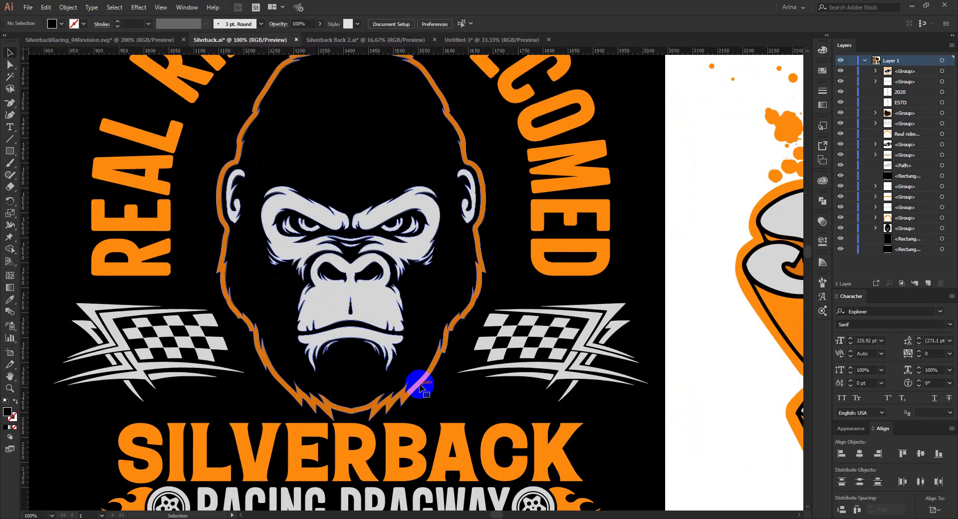
double_click(420, 385)
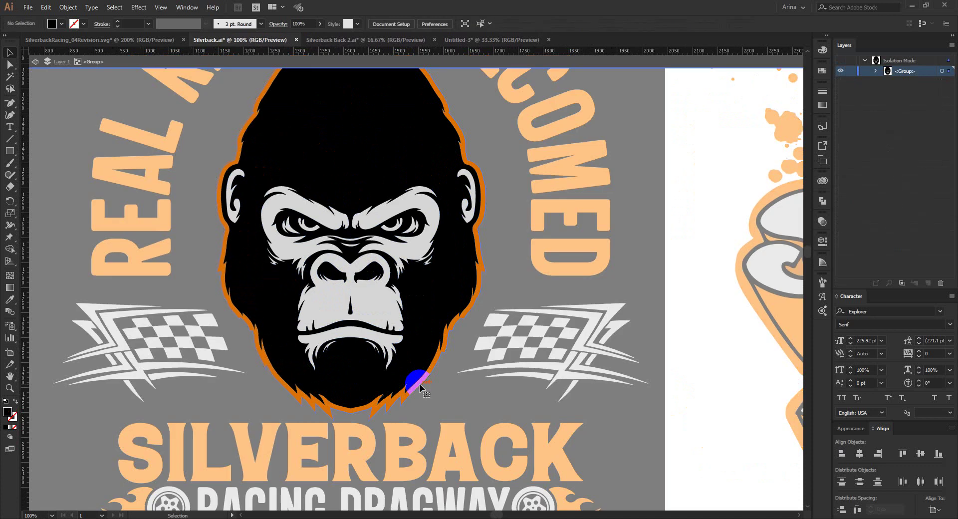
- Isolate the orange backing path of the gorilla head to inspect its shape, and exit isolation mode
double_click(420, 384)
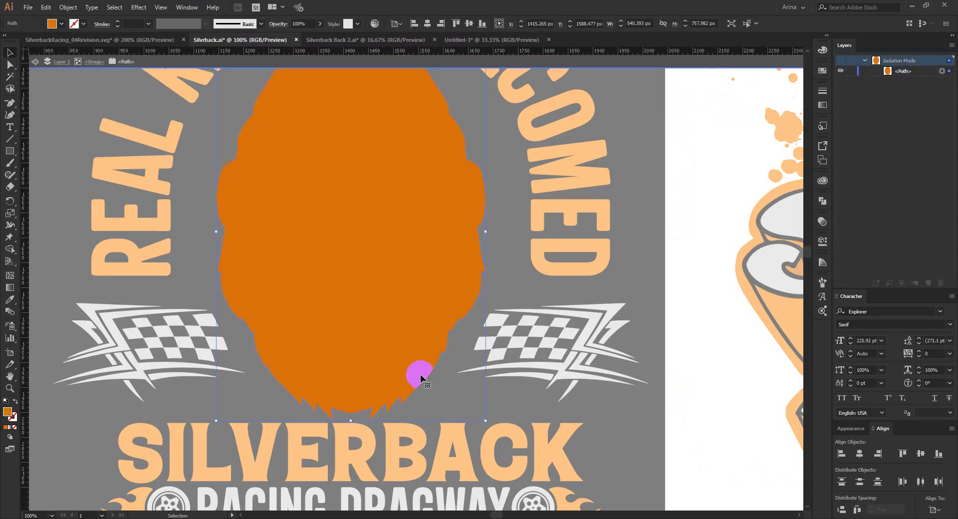
scroll(502, 273, up, 1)
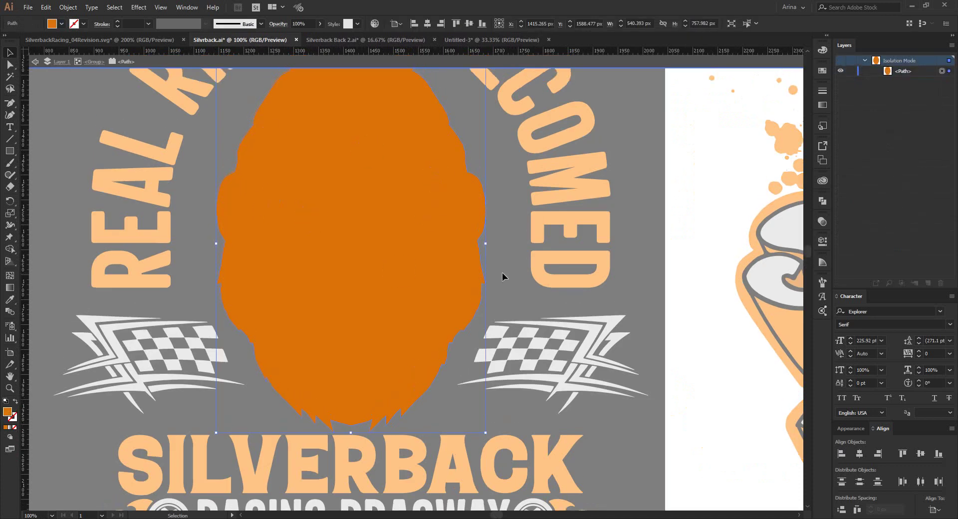
double_click(681, 271)
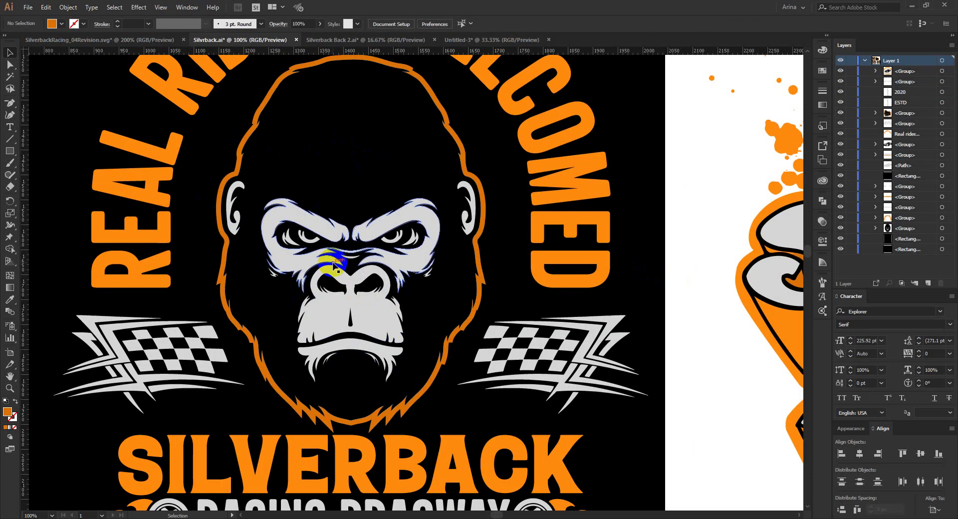
- Compare the complete gorilla design with the car design in Silverback Back 2.ai
scroll(334, 264, down, 1)
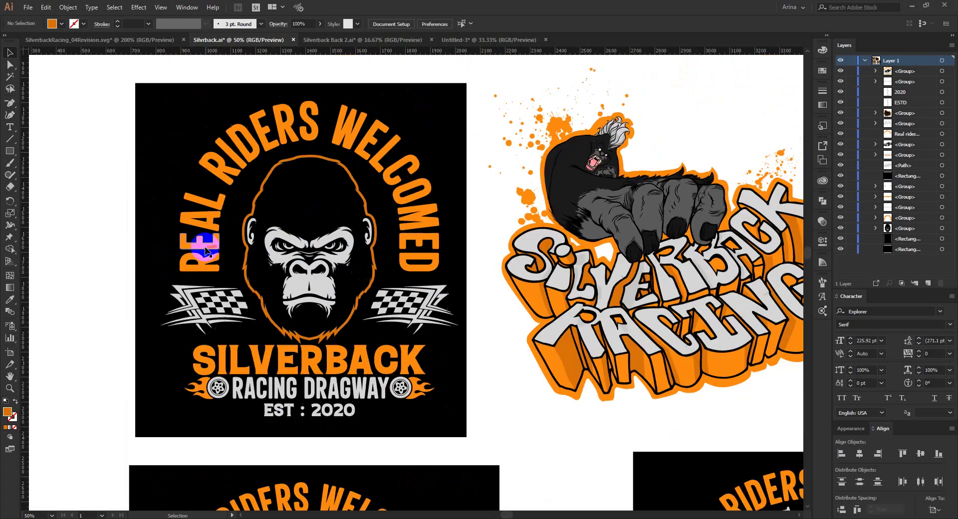
scroll(203, 246, down, 1)
click(335, 40)
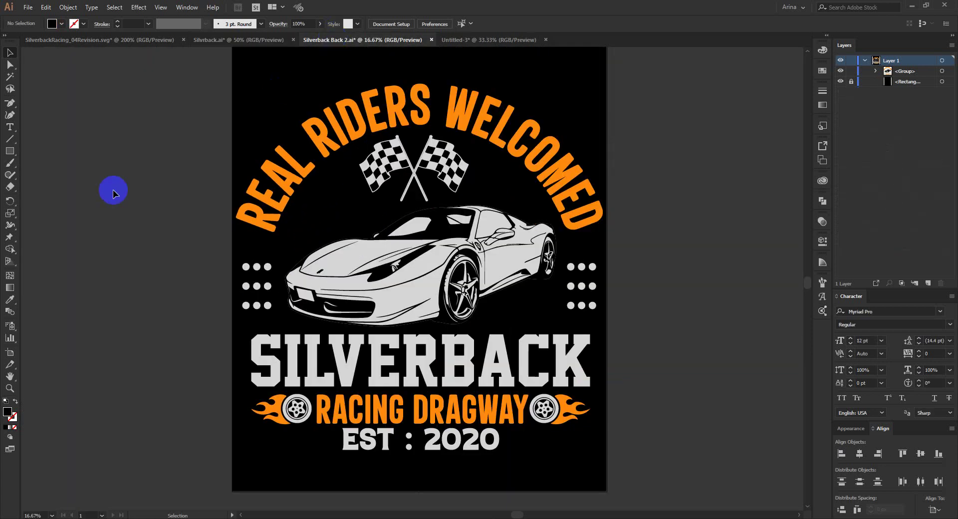
click(260, 40)
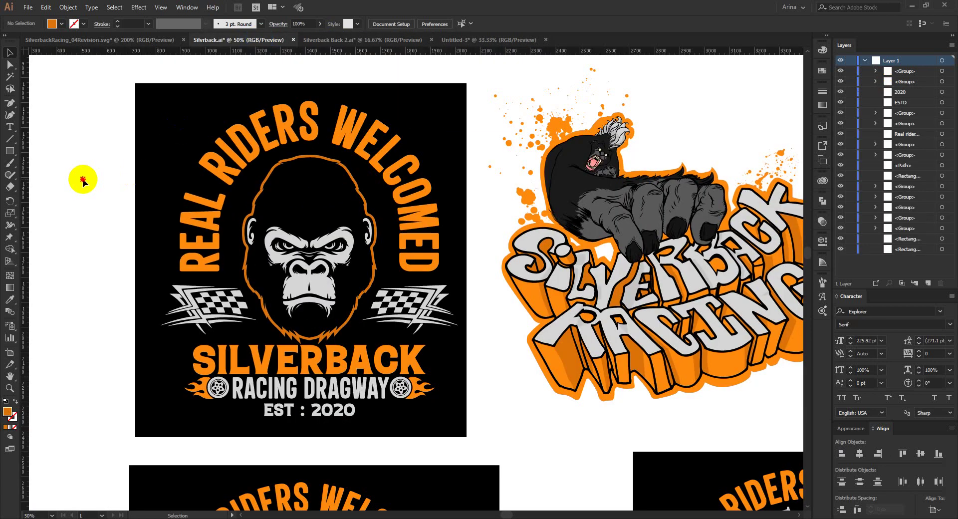
- Open Silverback.jpg from the project's Final folder and view both finished designs side by side
key(ctrl+o)
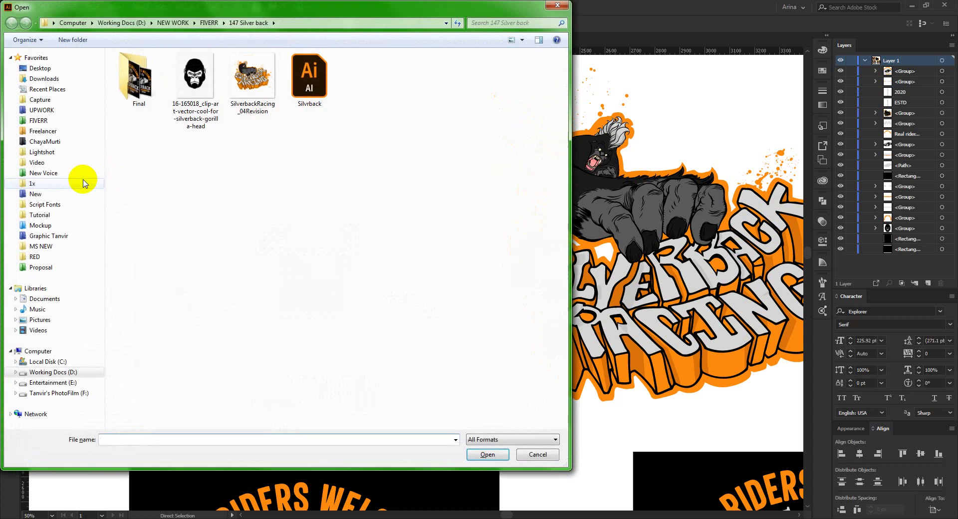
double_click(148, 98)
double_click(195, 151)
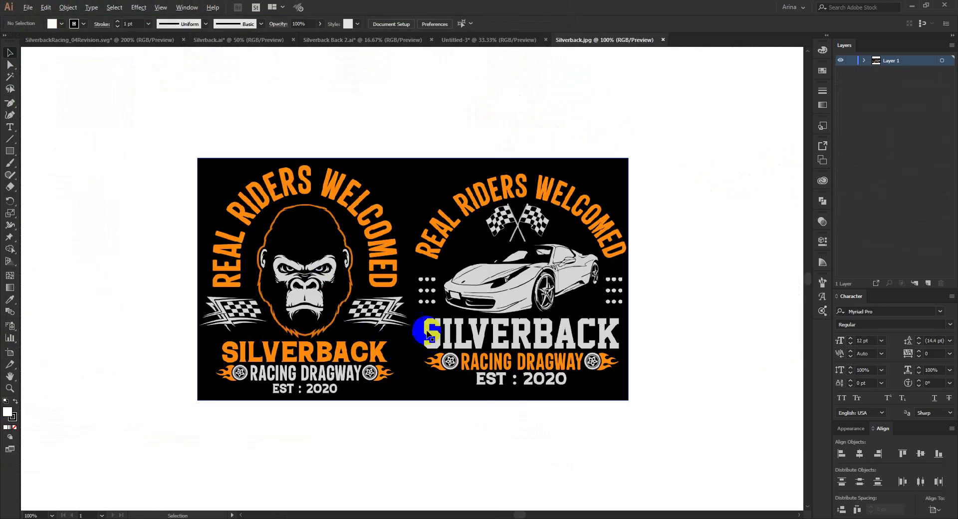
scroll(393, 313, up, 1)
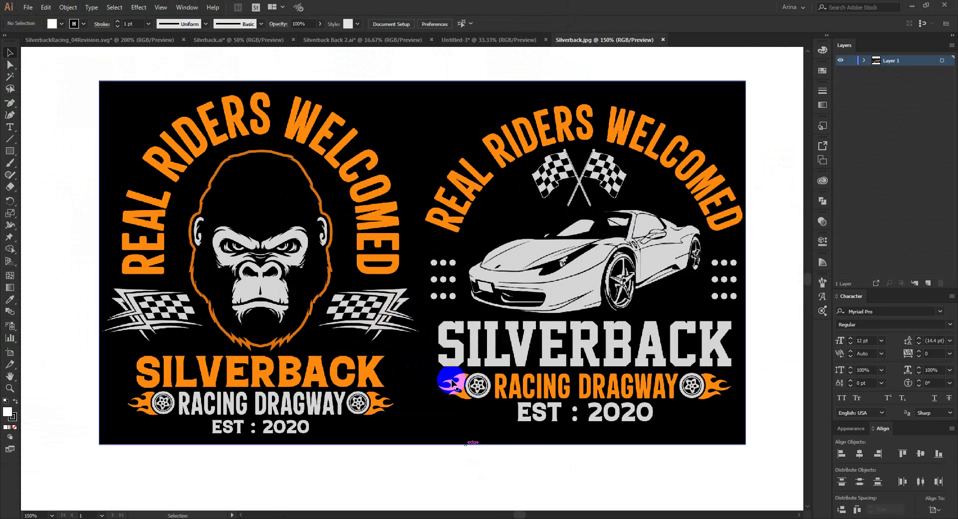
- Return to the client's brief in the Untitled-3 document and look over its text and attachment
click(479, 41)
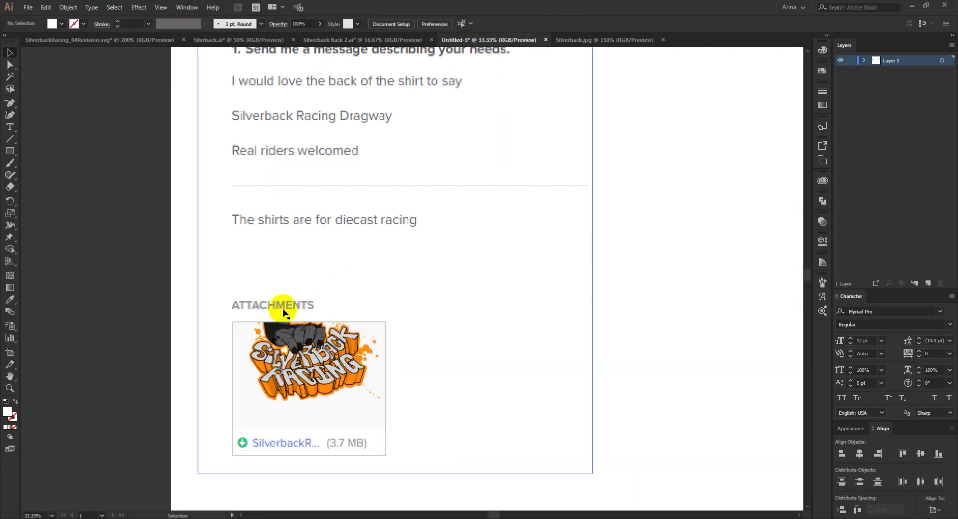
click(141, 280)
click(285, 344)
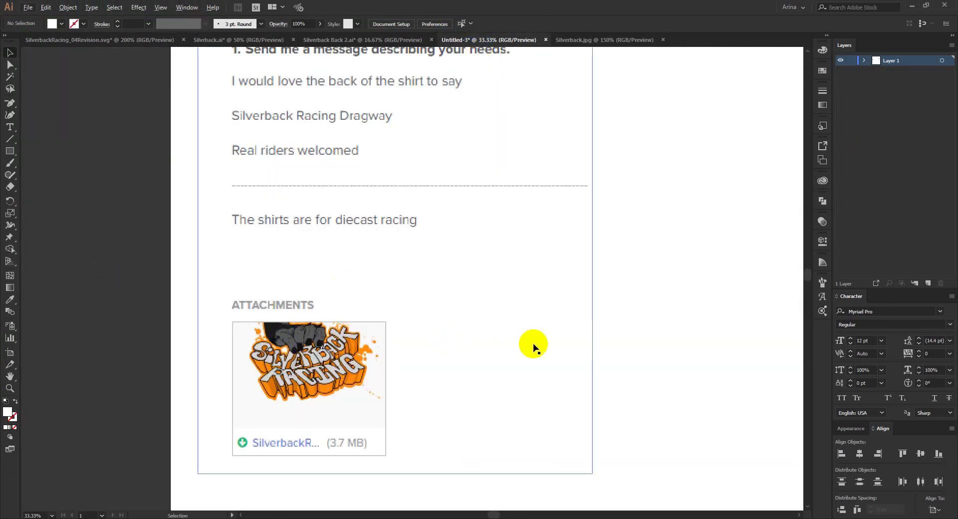
scroll(443, 337, down, 1)
scroll(423, 317, down, 1)
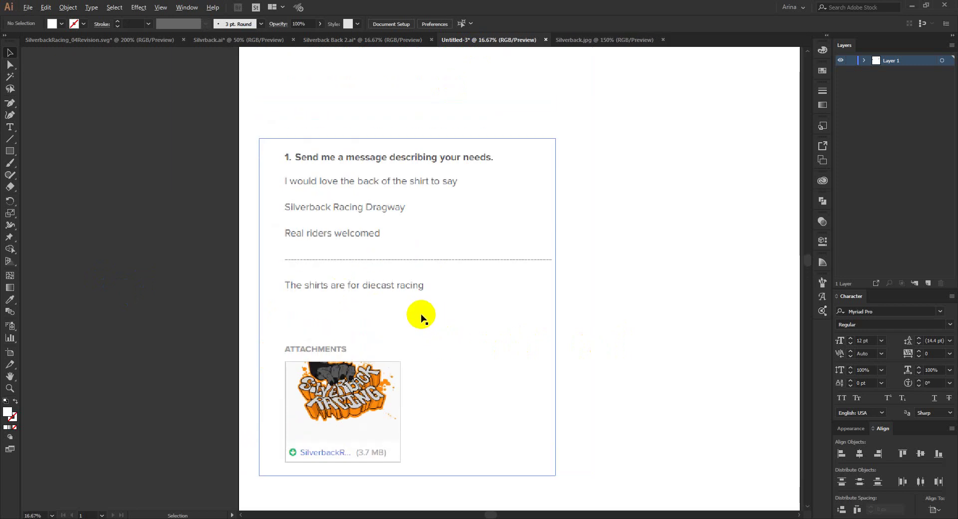
- Read the order review screenshot beside the brief at 100% zoom
drag(595, 324, 617, 349)
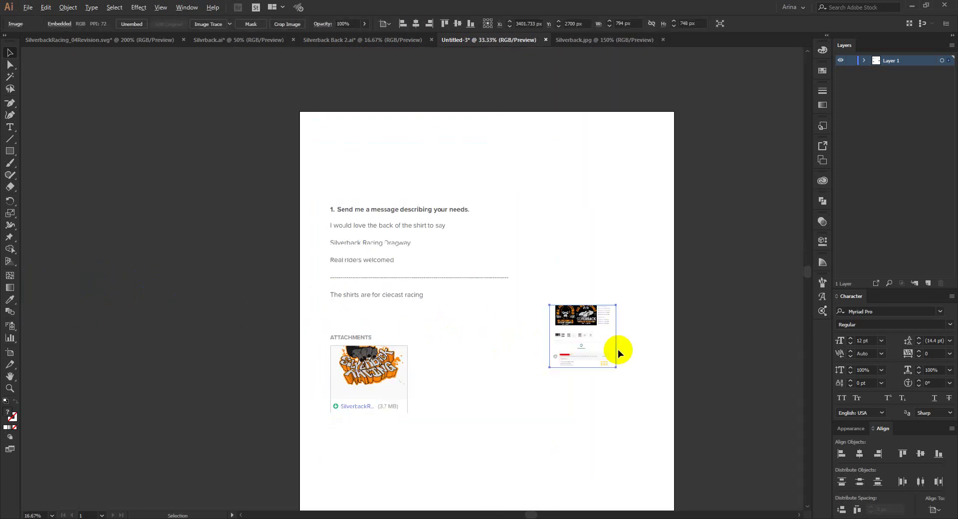
key(ctrl+1)
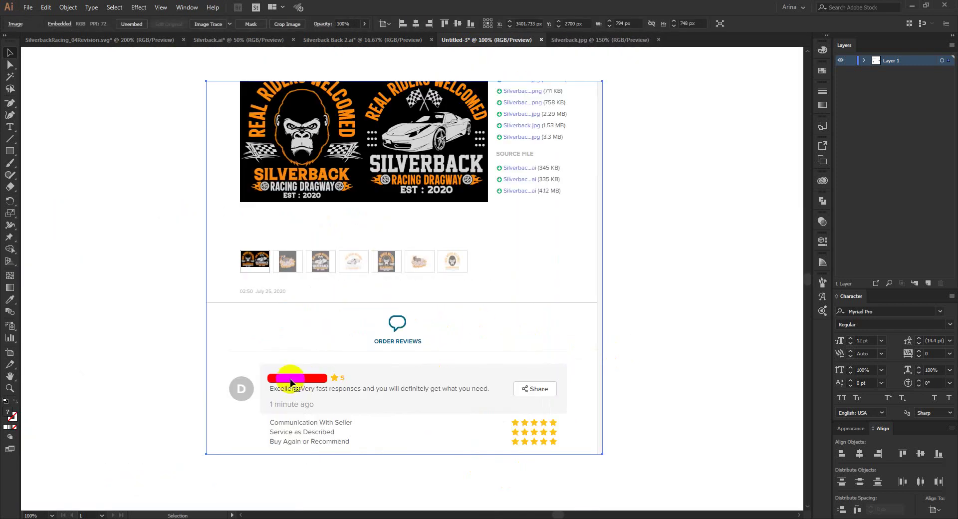
click(146, 388)
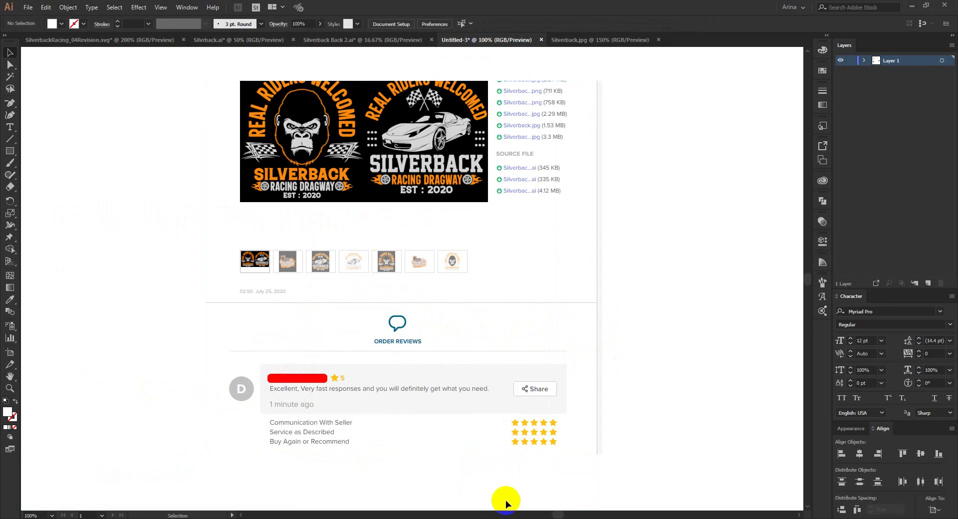
- Enlarge the order review screenshot beside the brief to about 1738 × 1638 px
scroll(506, 501, up, 2)
alt+scroll(551, 391, down, 2)
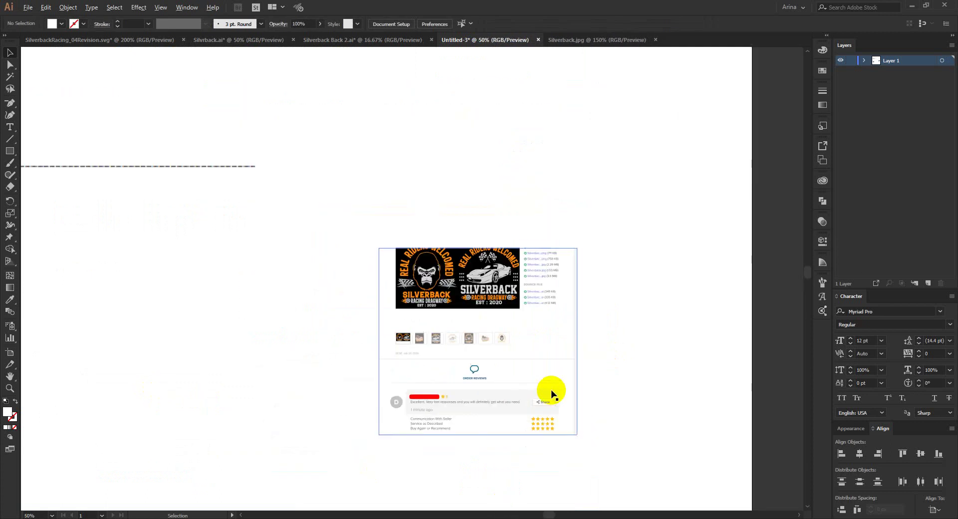
alt+scroll(551, 391, down, 1)
scroll(552, 391, down, 1)
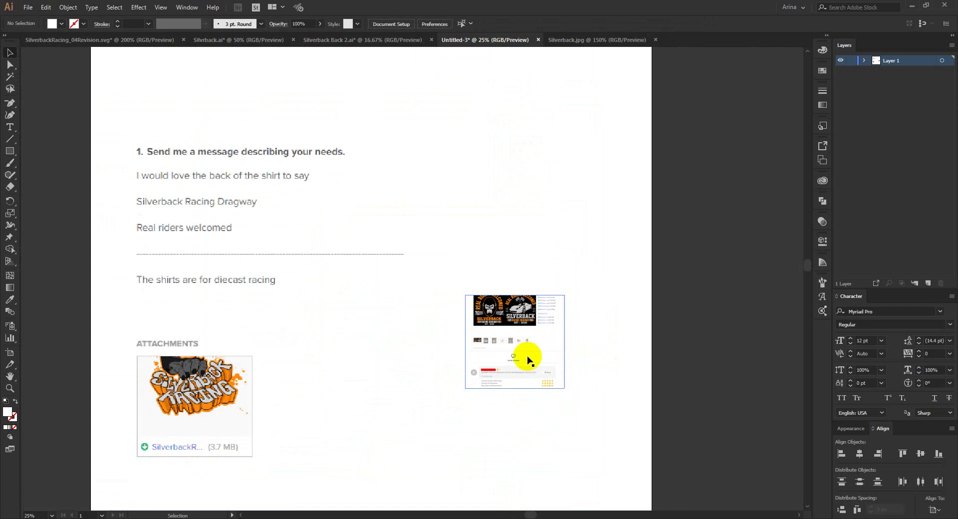
click(554, 351)
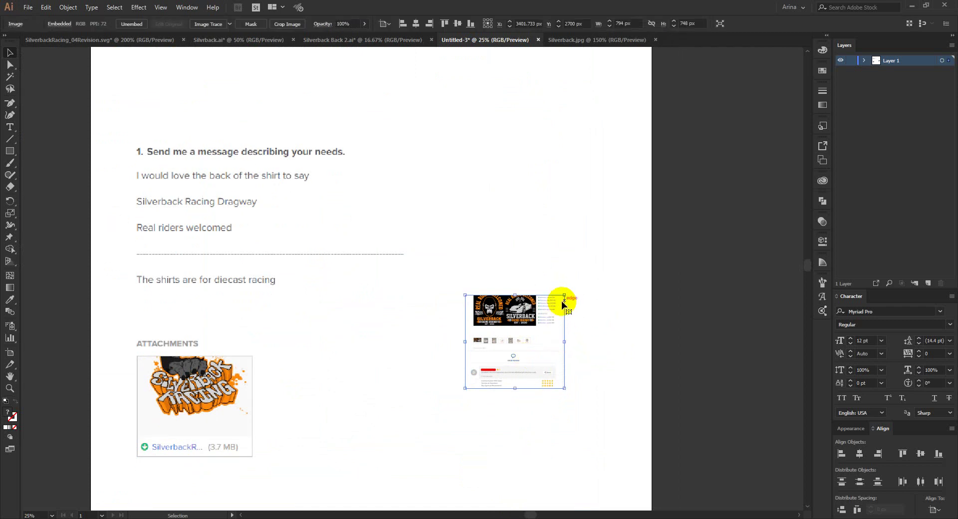
drag(564, 342, 675, 363)
click(404, 344)
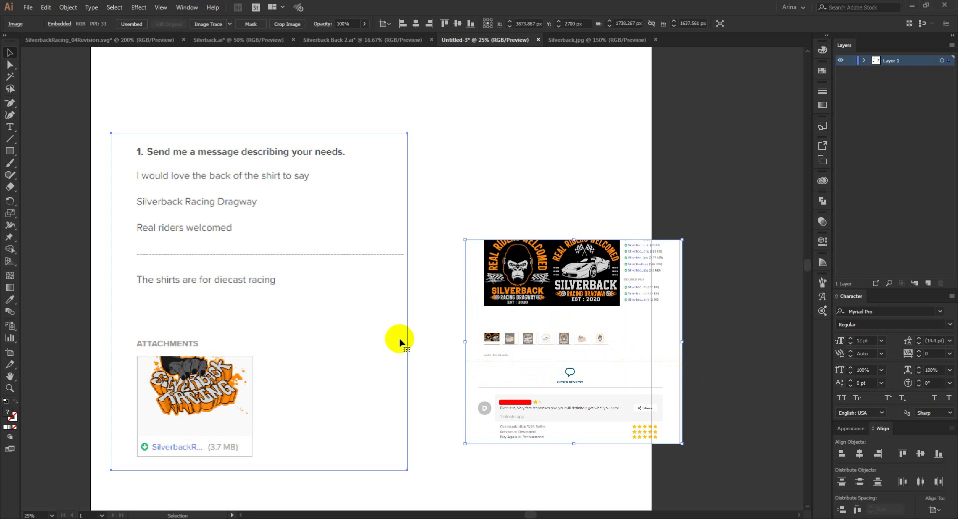
click(428, 341)
- Go through the client's message in the brief, covering the requested shirt-back wording and the diecast racing purpose
scroll(121, 180, up, 1)
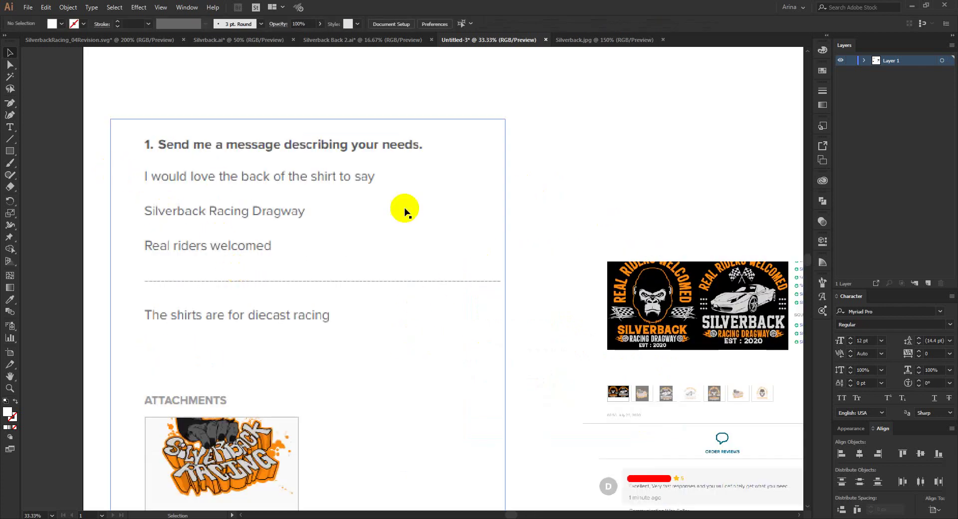
drag(183, 94, 254, 248)
click(127, 104)
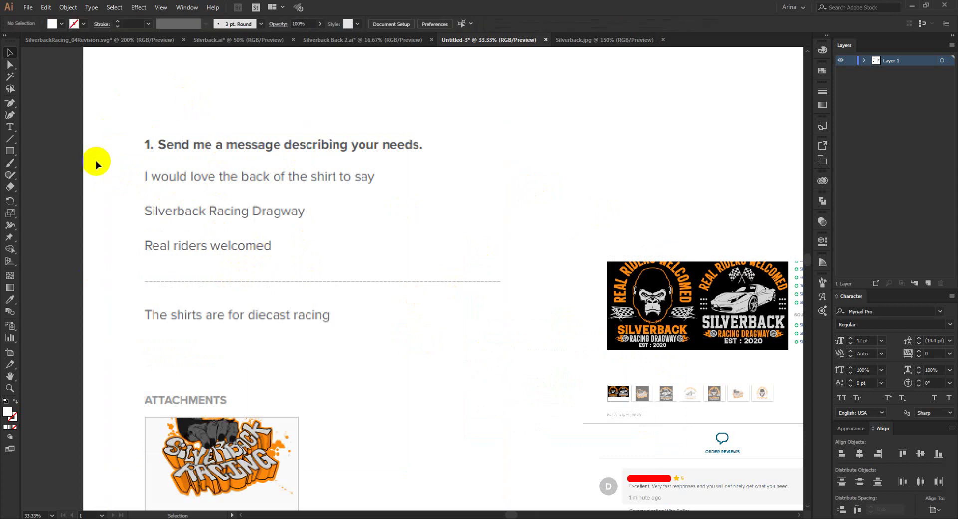
drag(95, 99, 226, 285)
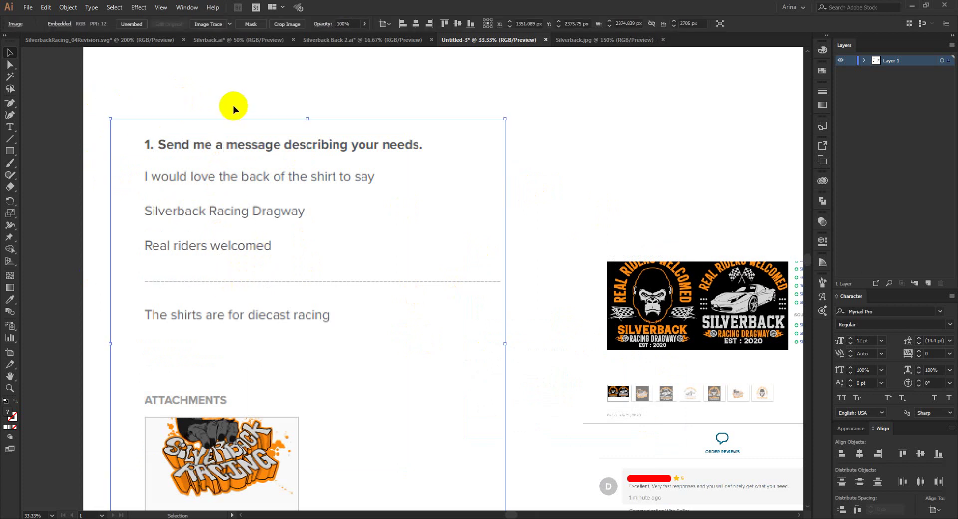
click(239, 97)
drag(146, 83, 349, 325)
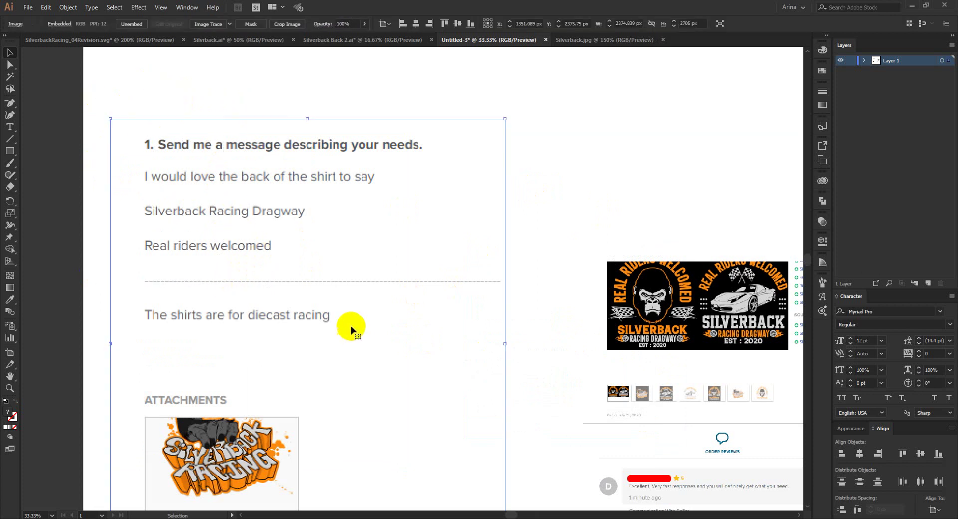
click(267, 91)
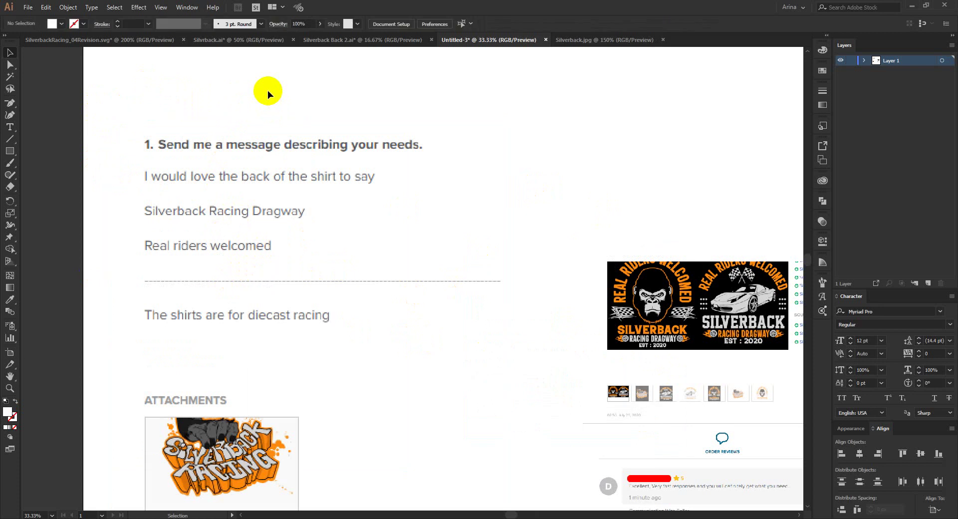
drag(175, 85, 352, 292)
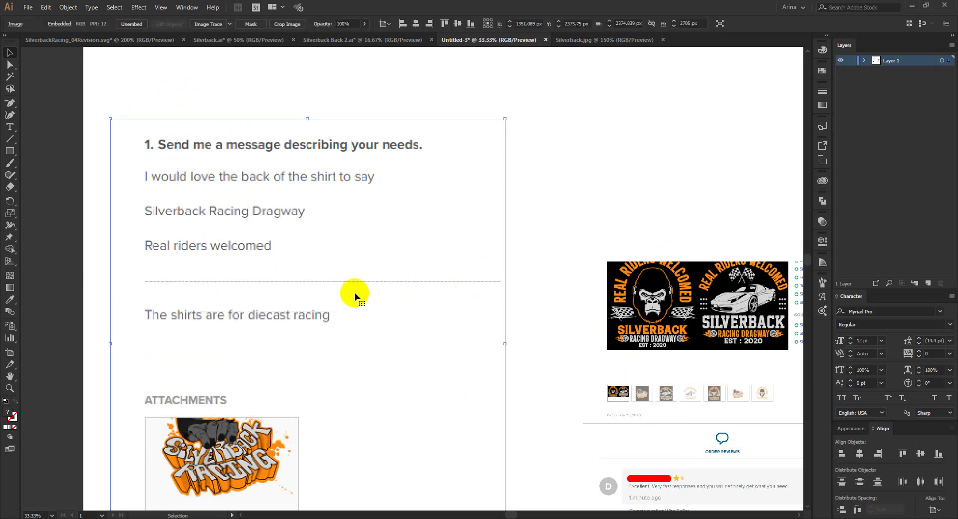
click(243, 82)
drag(181, 85, 302, 214)
click(272, 96)
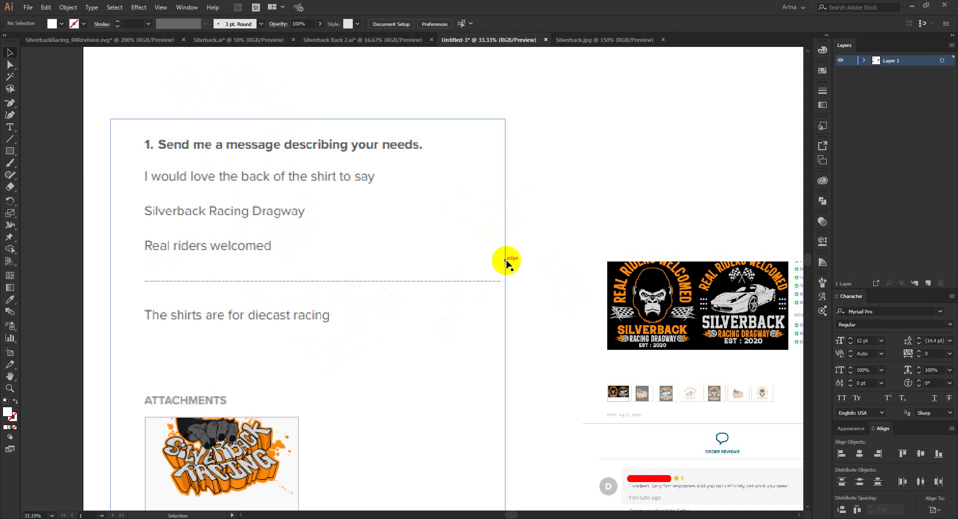
click(515, 243)
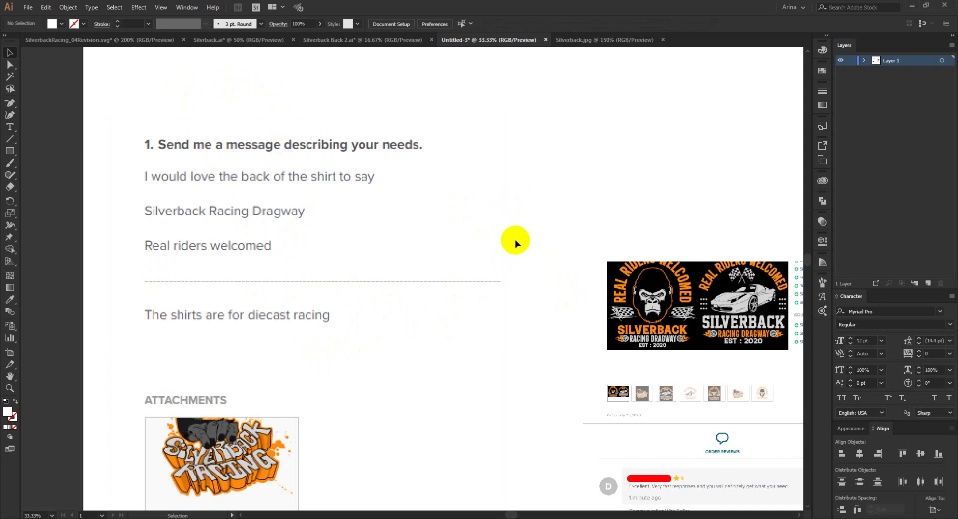
- Compare the client's lettering artwork in SilverbackRacing_04Revision.svg with the gorilla design in Silvrback.ai
scroll(373, 227, down, 1)
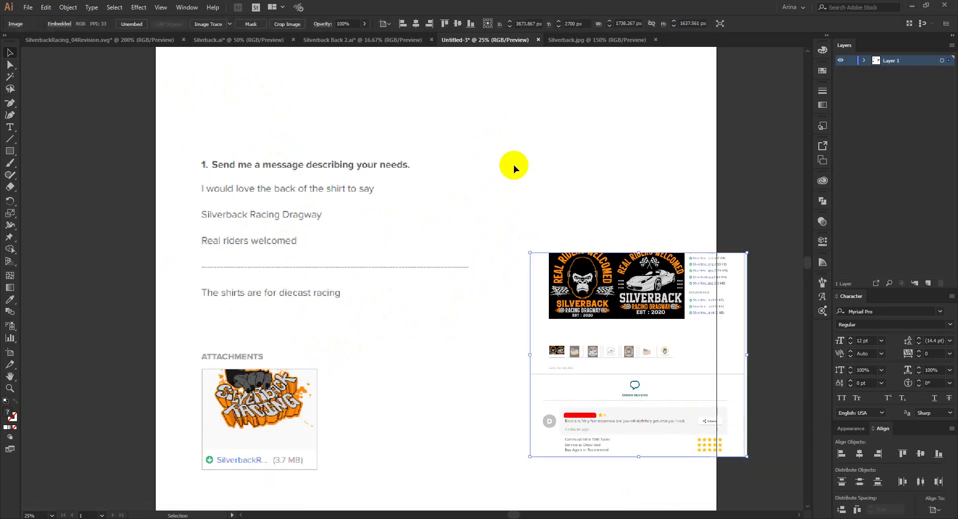
click(128, 44)
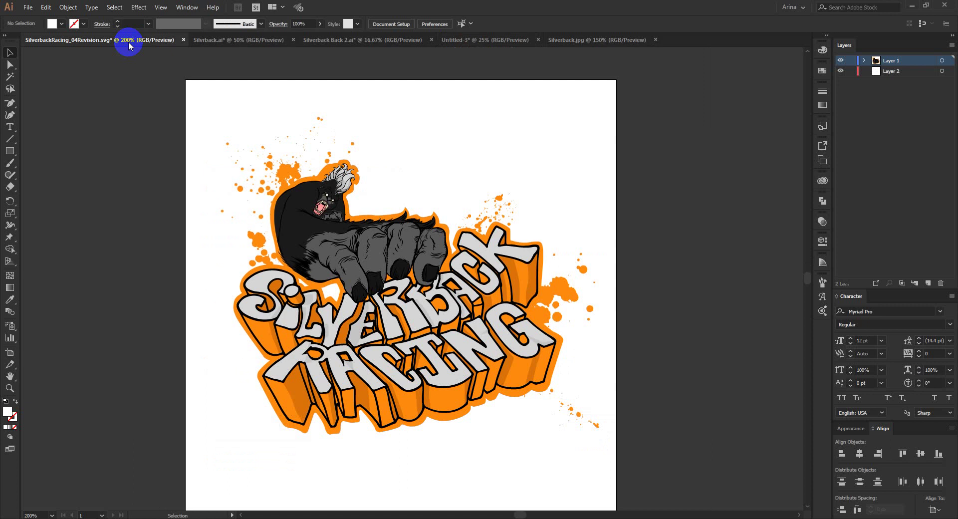
click(249, 36)
scroll(103, 238, down, 2)
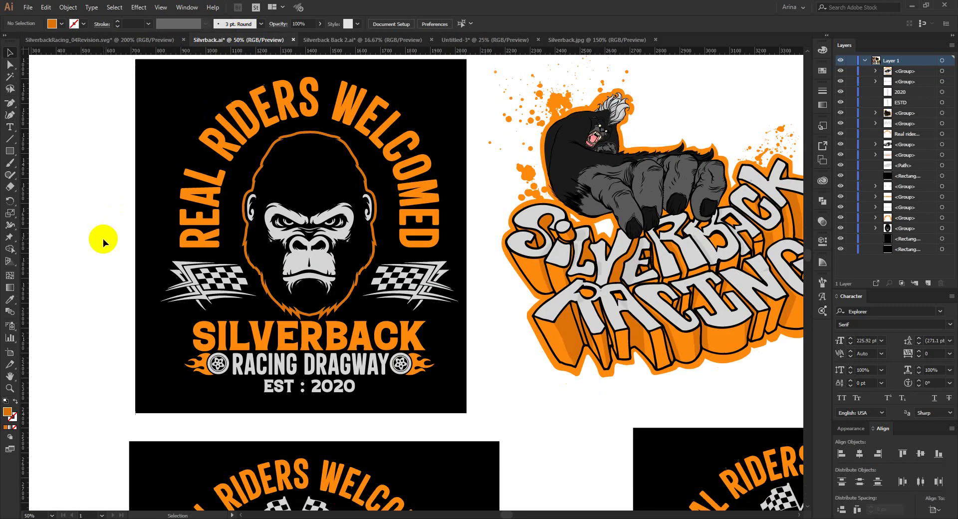
scroll(129, 261, up, 1)
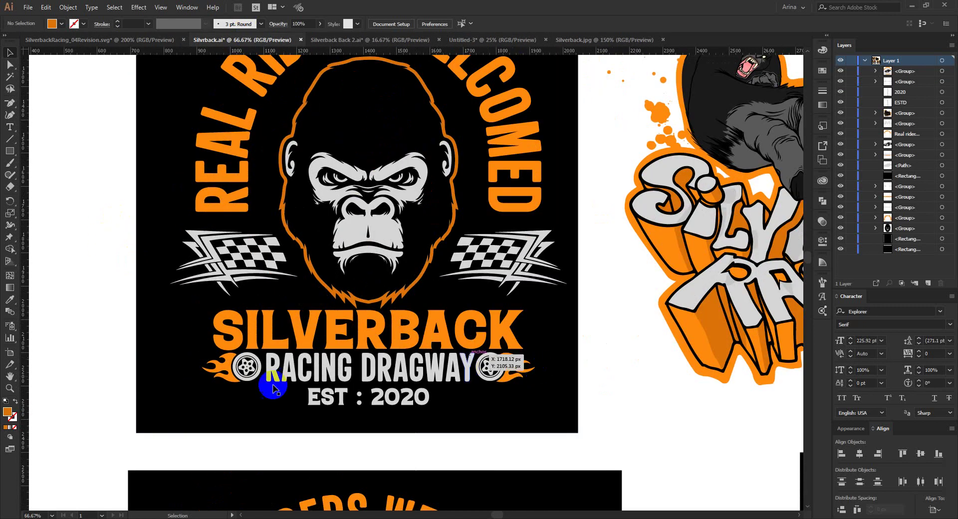
scroll(181, 373, up, 2)
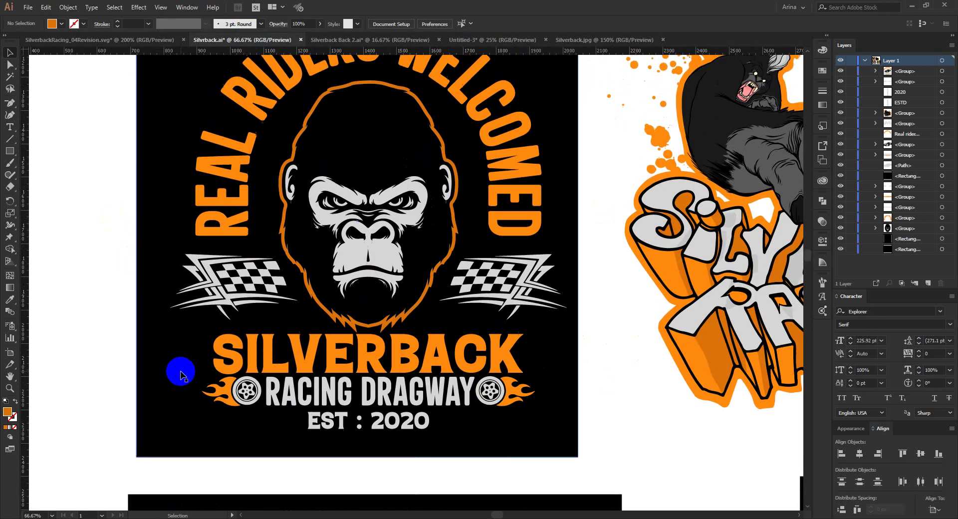
scroll(320, 343, down, 1)
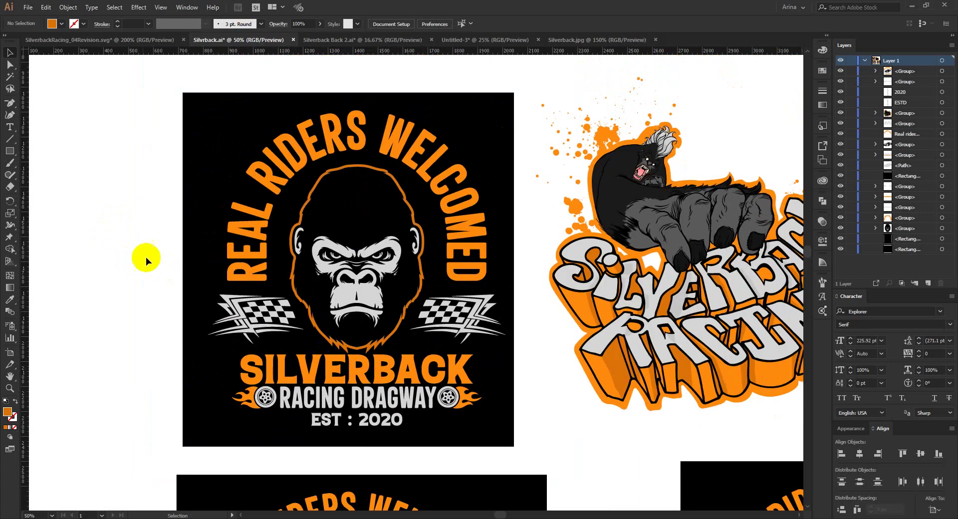
- Survey all the designs on the Silvrback.ai artboard and return to the combined preview in Silverback.jpg
scroll(129, 250, down, 2)
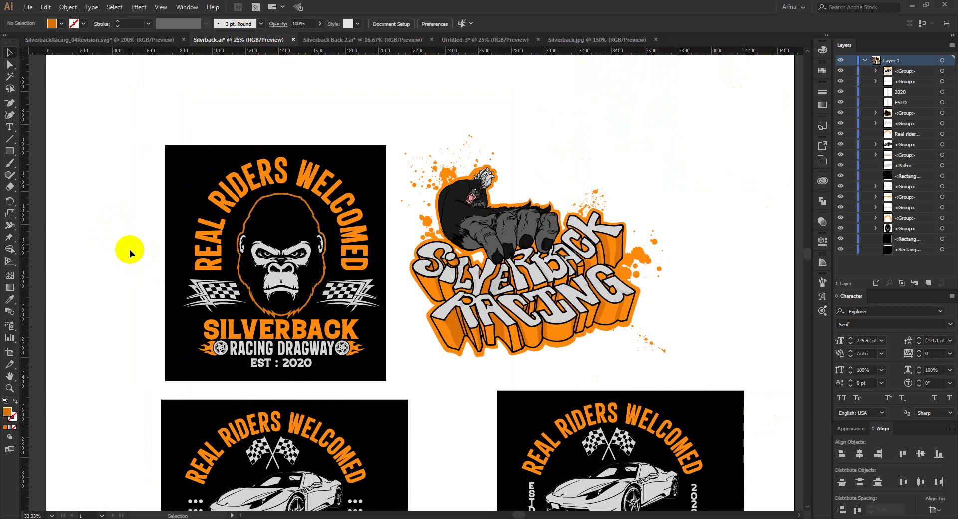
drag(106, 250, 136, 249)
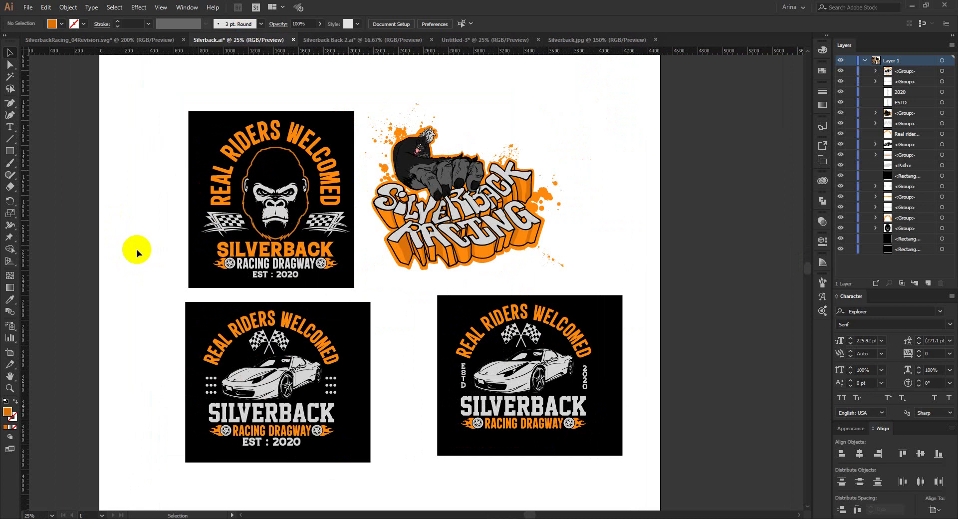
scroll(137, 249, up, 1)
drag(171, 241, 166, 230)
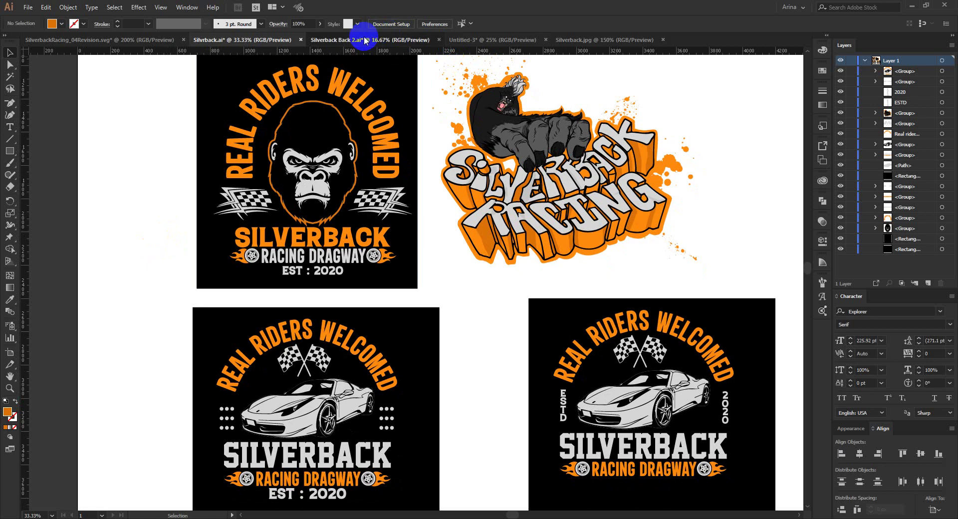
click(400, 40)
click(605, 41)
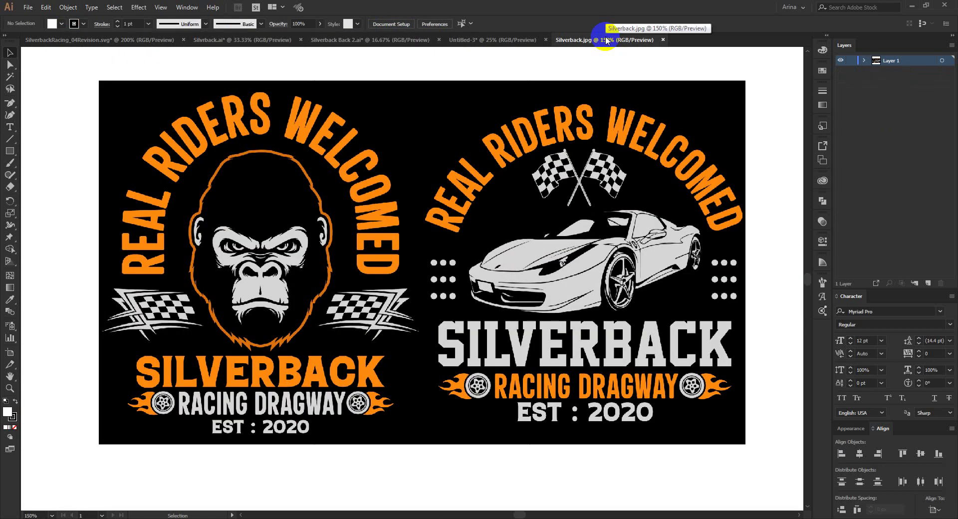